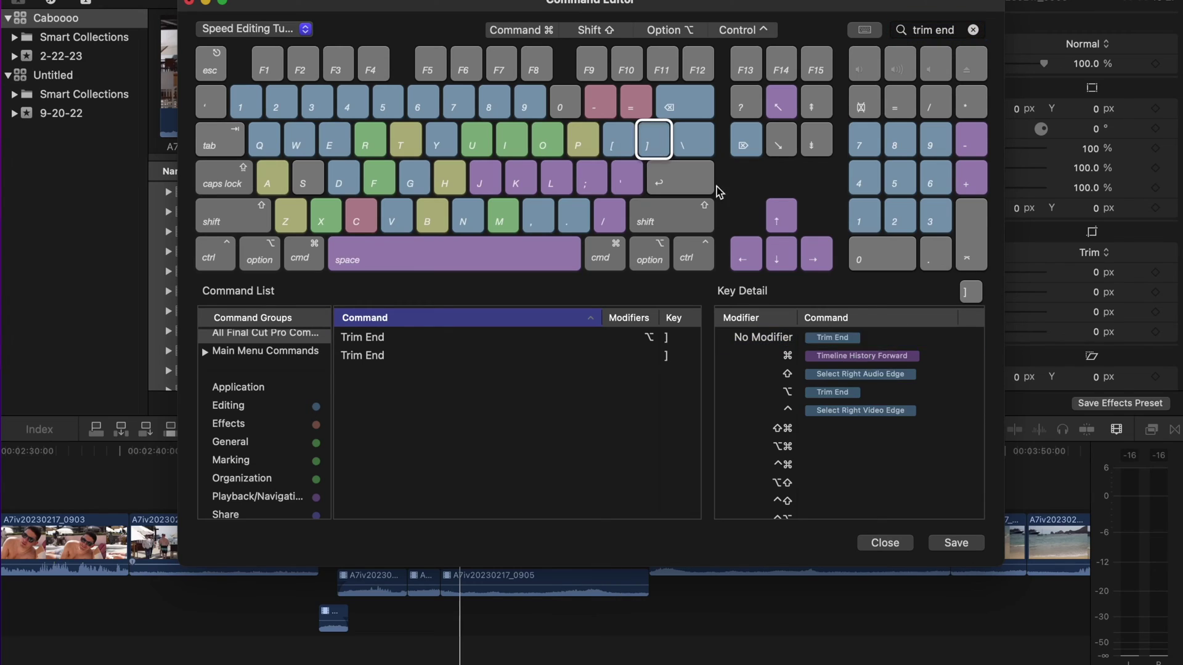
Filter the Command Editor to the Trim End shortcuts and confirm Trim End is on ] with no modifier.
text(b)
Assign the Blade command to the B key's No Modifier slot.
drag(838, 411, 839, 413)
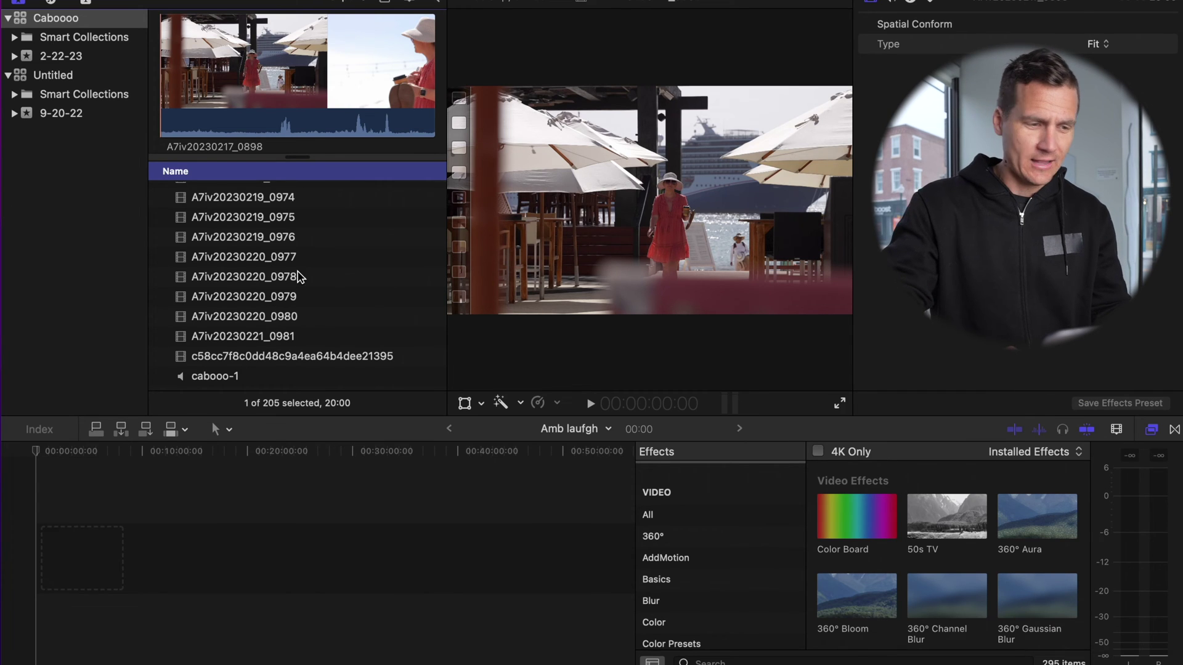
Append the 80 selected beach clips to the Amb laufgh timeline and hide the Effects browser.
shift+click(278, 258)
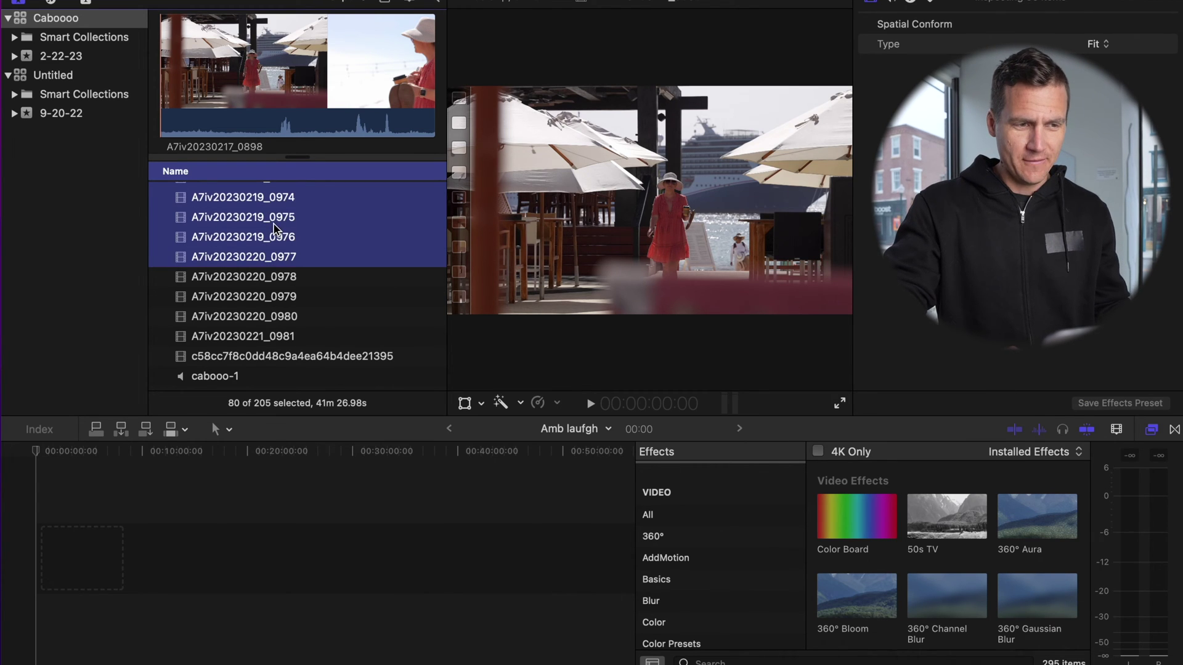
drag(274, 229, 251, 567)
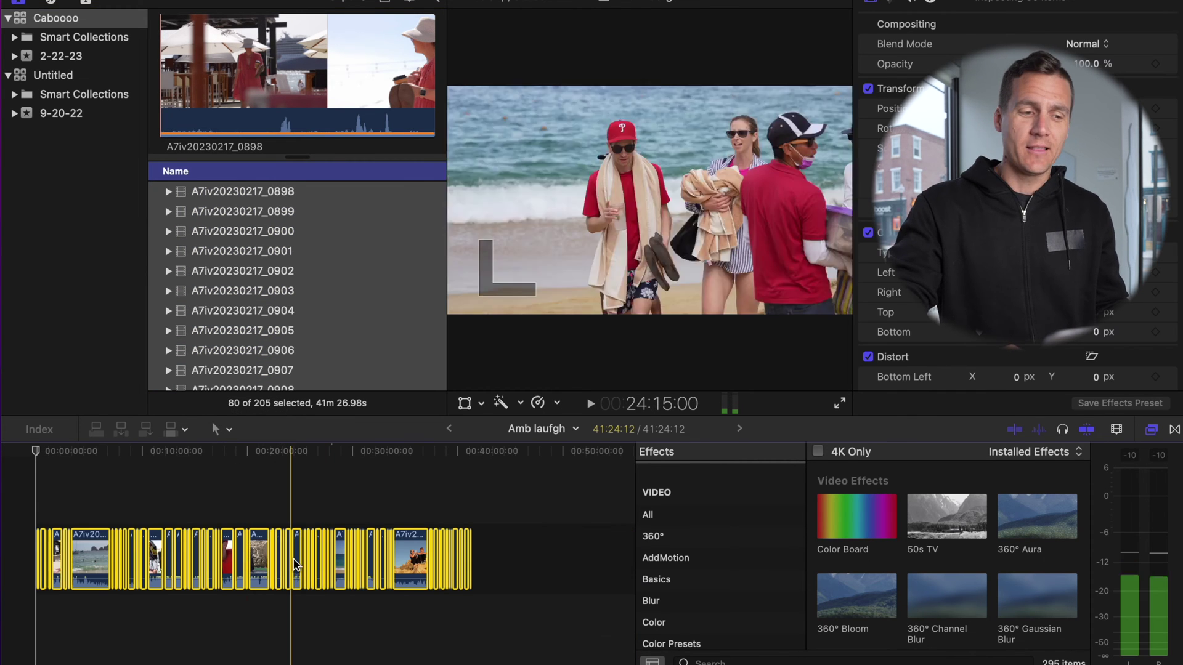
key(super+z)
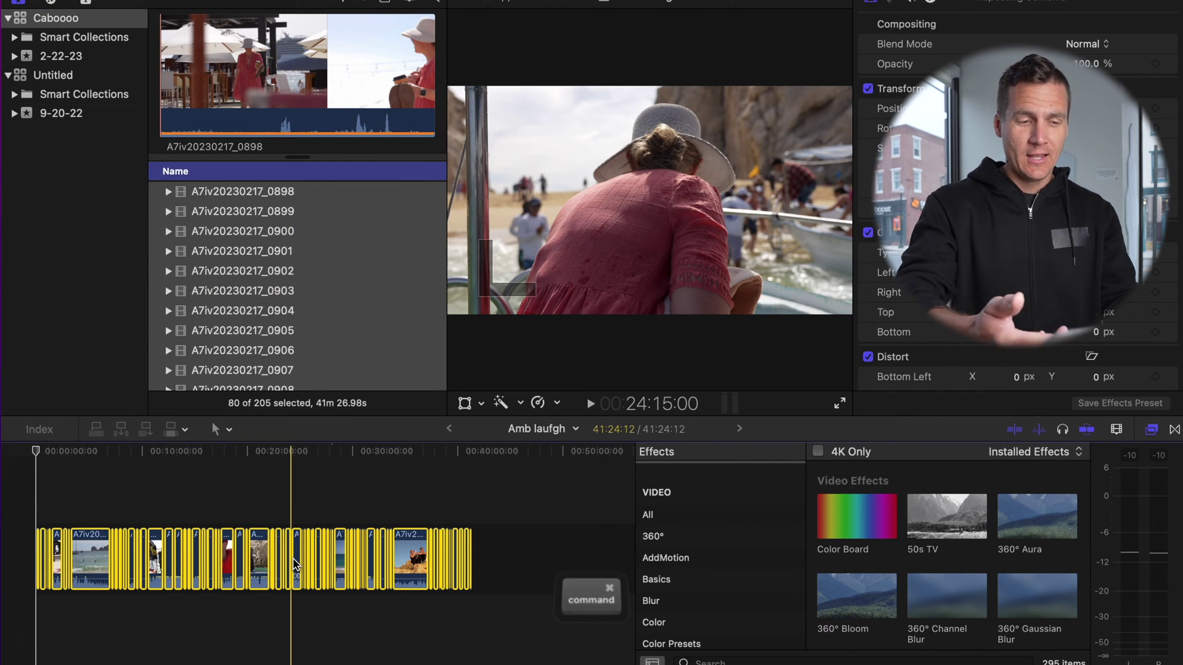
key(e)
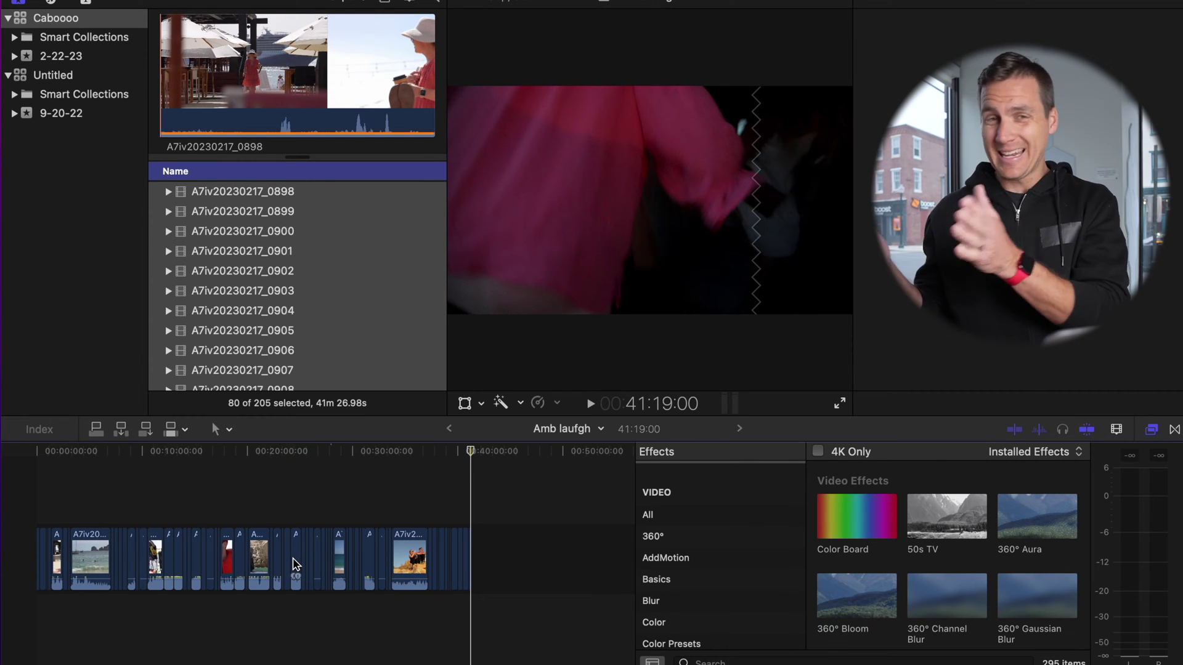
key(super+5)
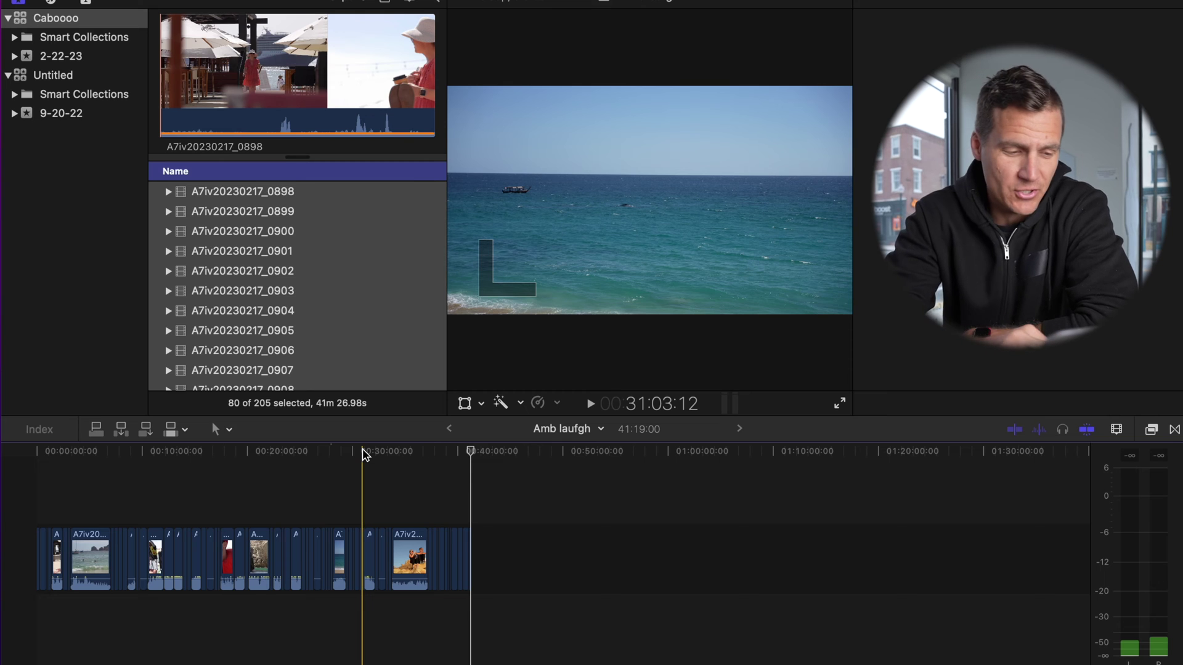
Try the timeline zoom shortcuts, fit the whole 41:19:00 project, and return the playhead to the start.
key(shift+z)
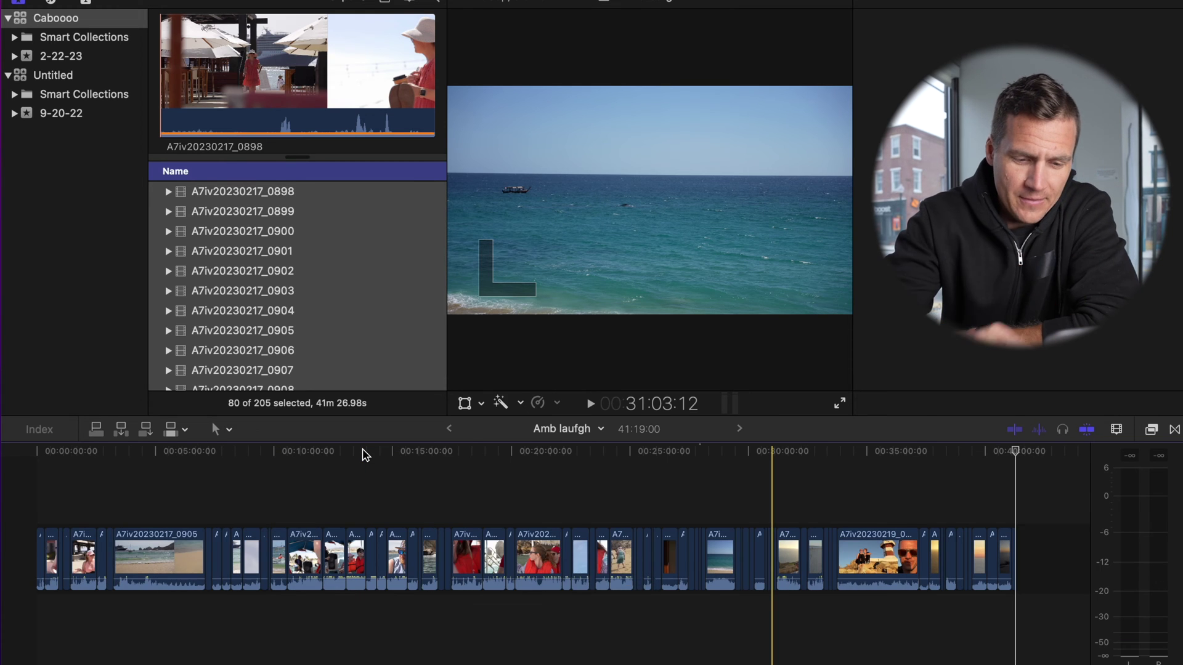
key(super+minus)
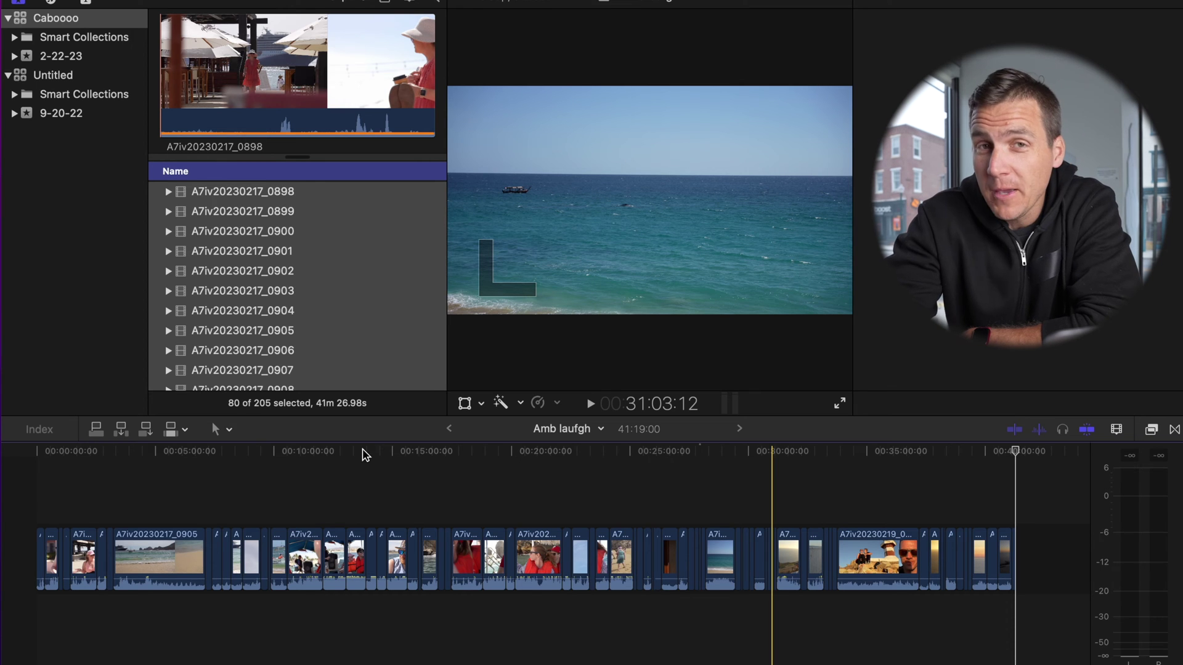
key(super+equal)
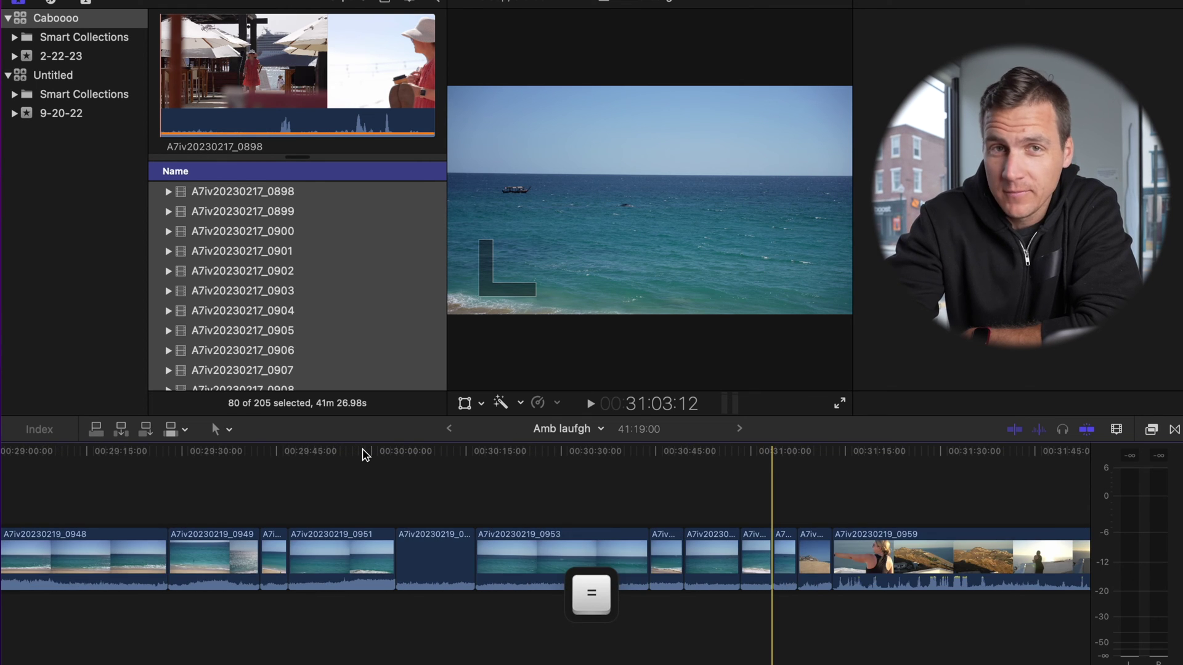
key(super+minus)
key(super+minus)
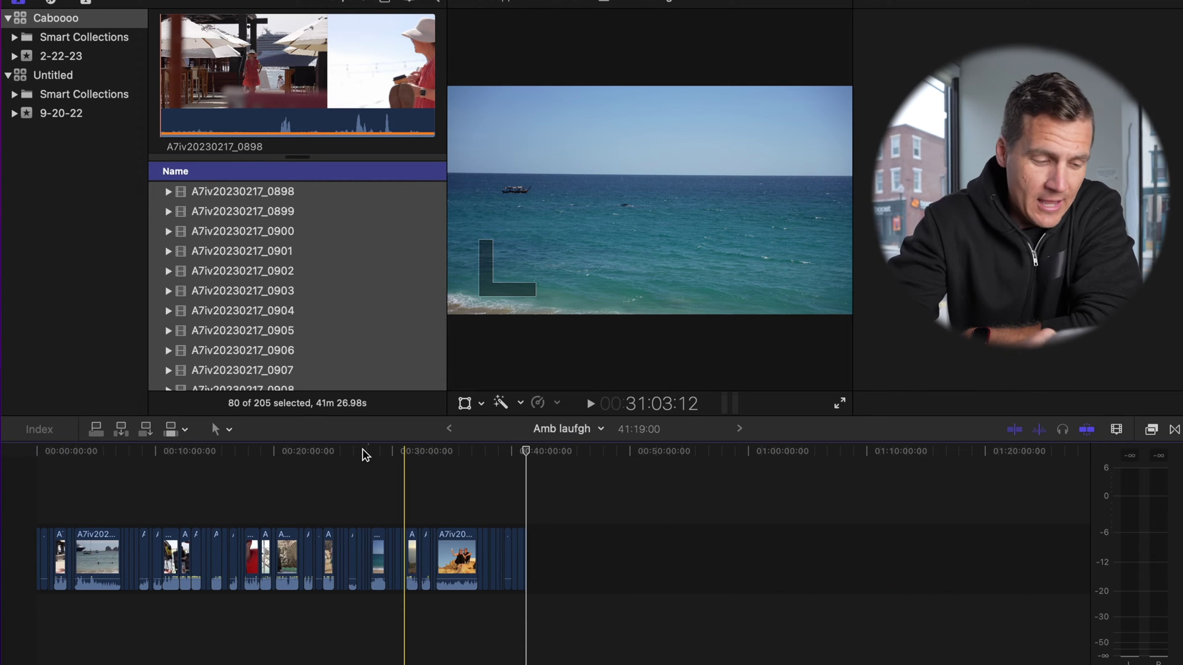
key(super+equal)
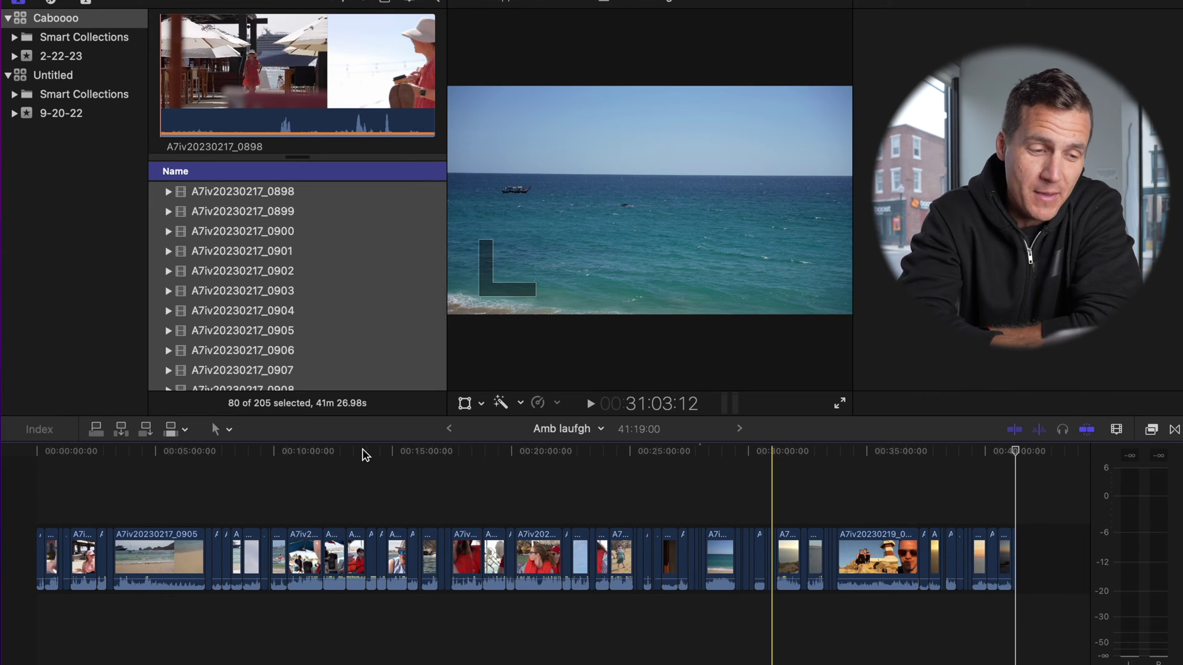
key(shift+z)
key(x)
key(x)
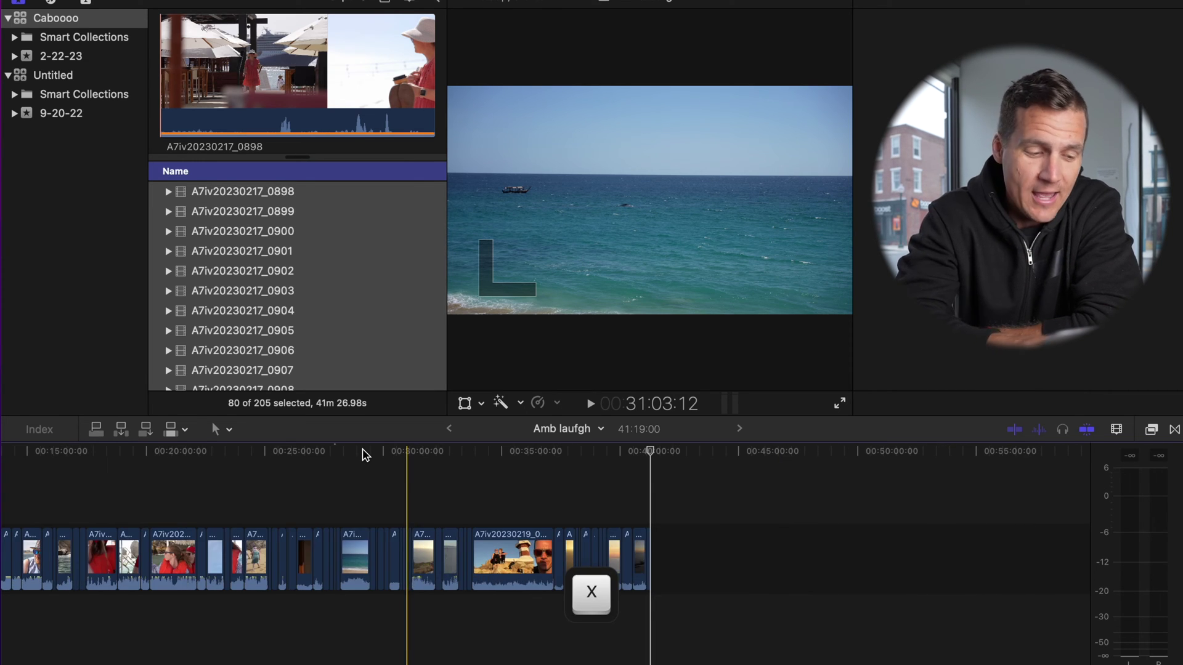
key(c)
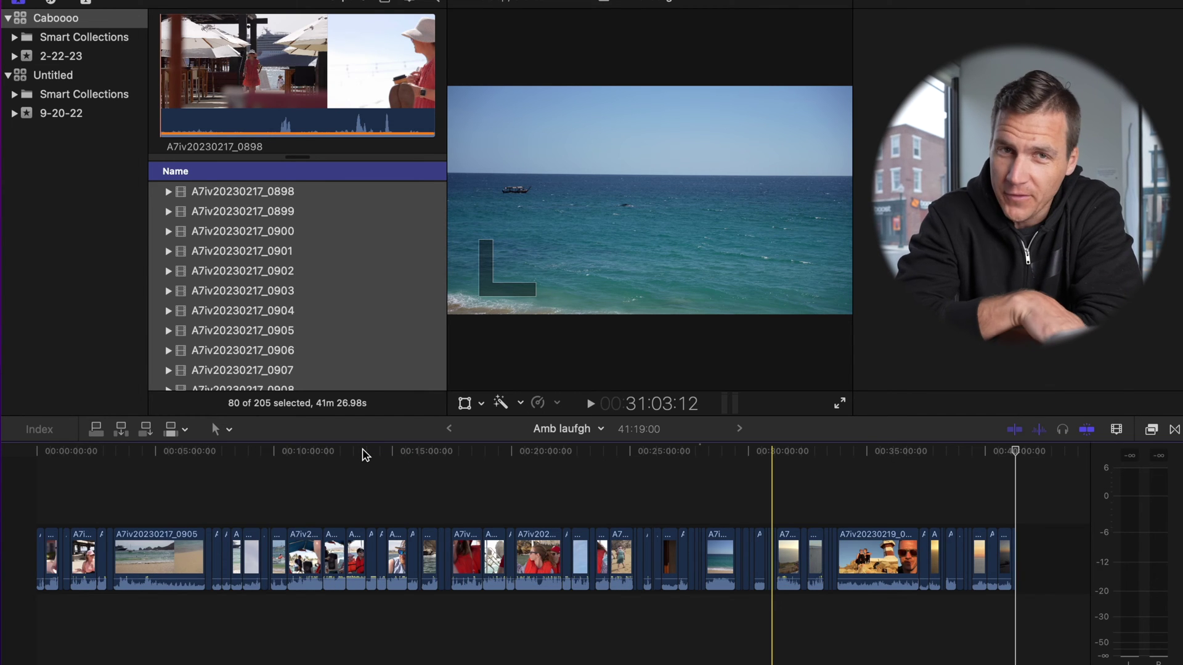
key(c)
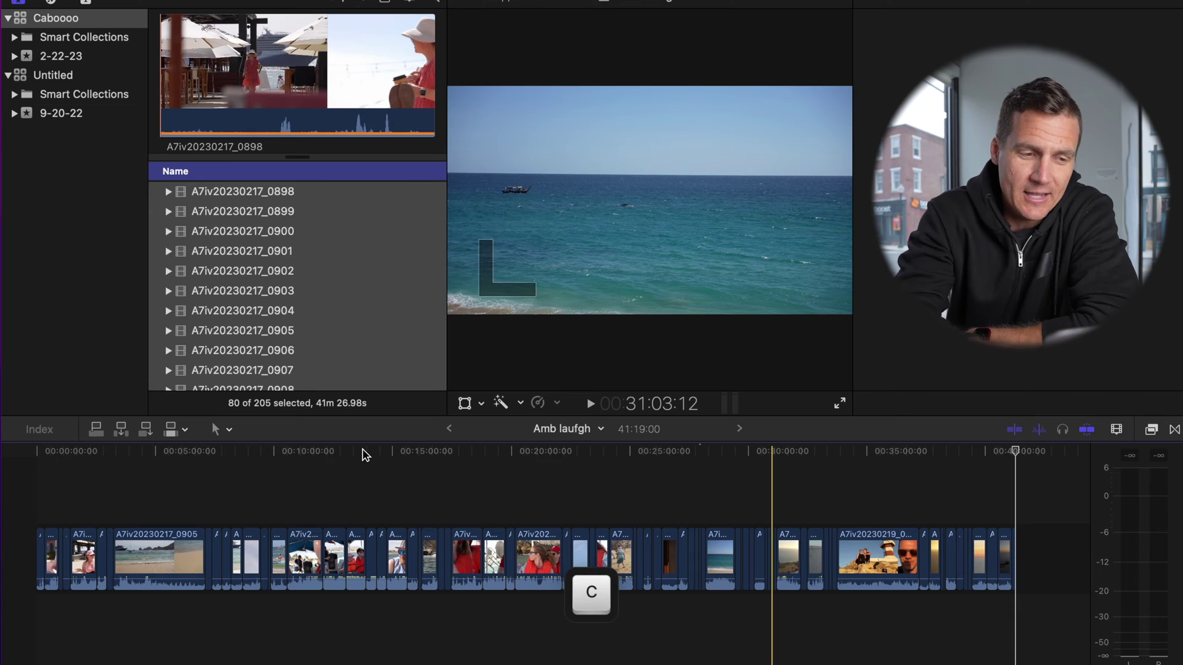
click(37, 492)
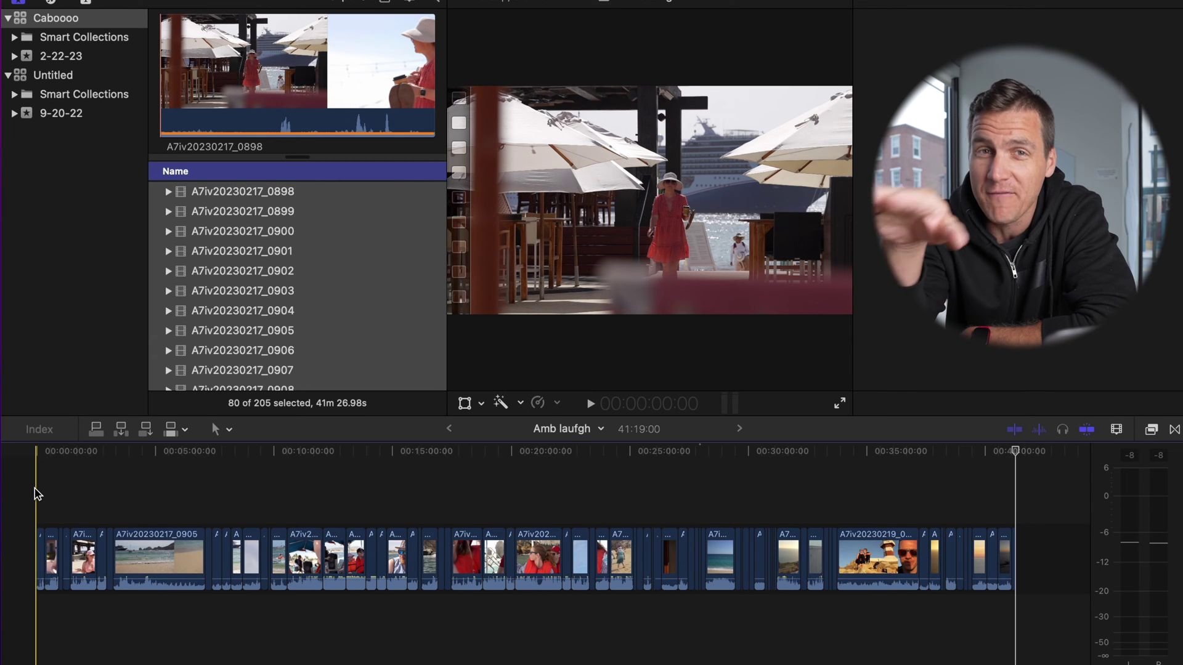
Shuttle through clip A7iv20230217_0898 and park the playhead about five seconds in.
key(l)
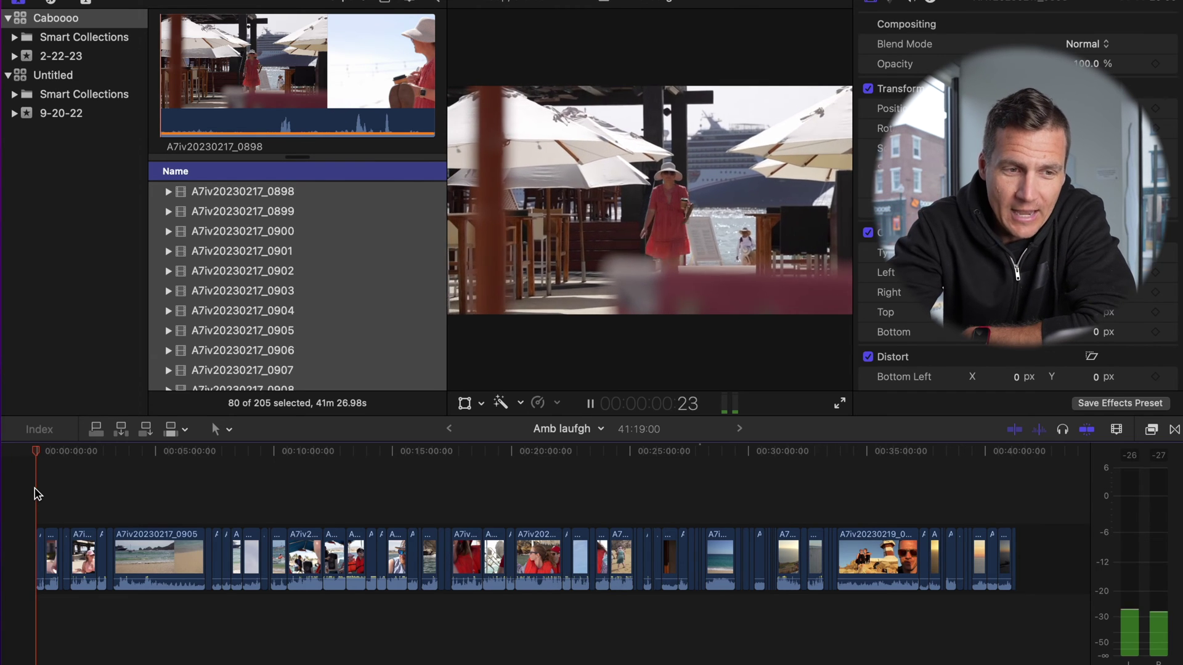
key(l)
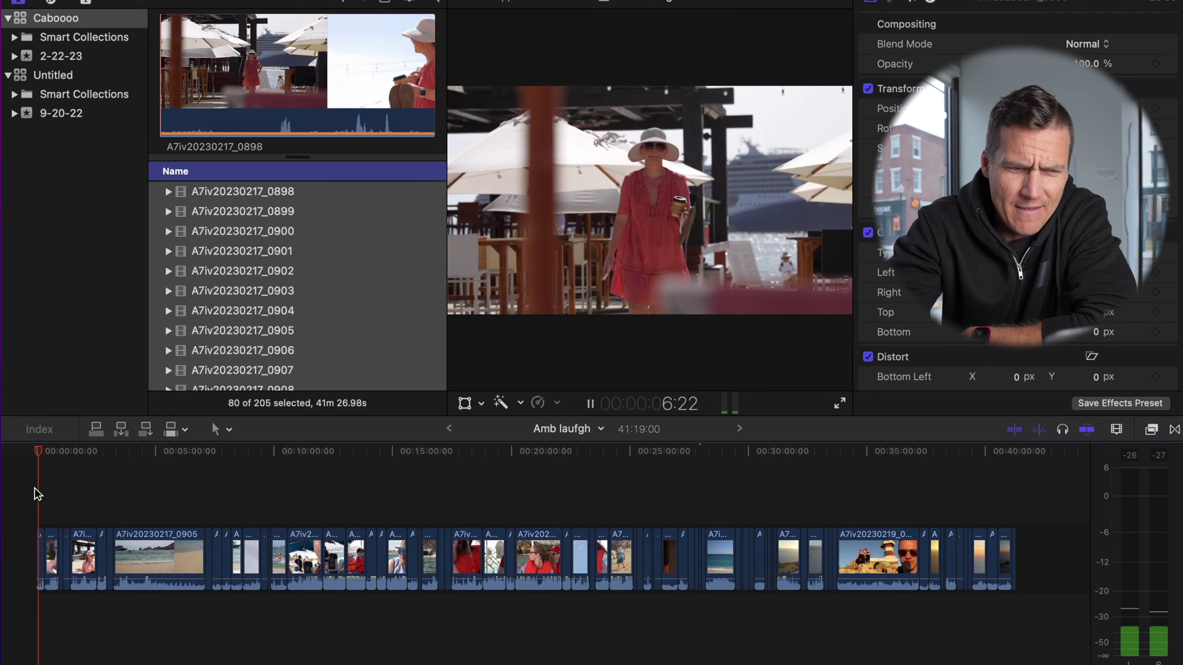
key(l)
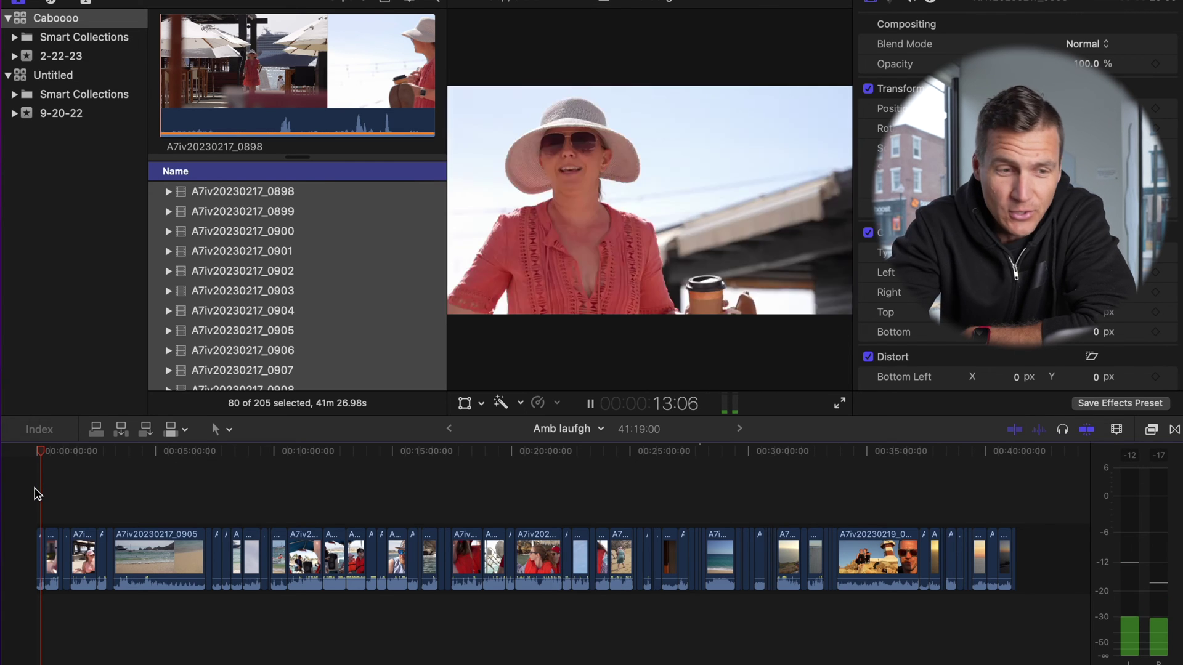
key(k)
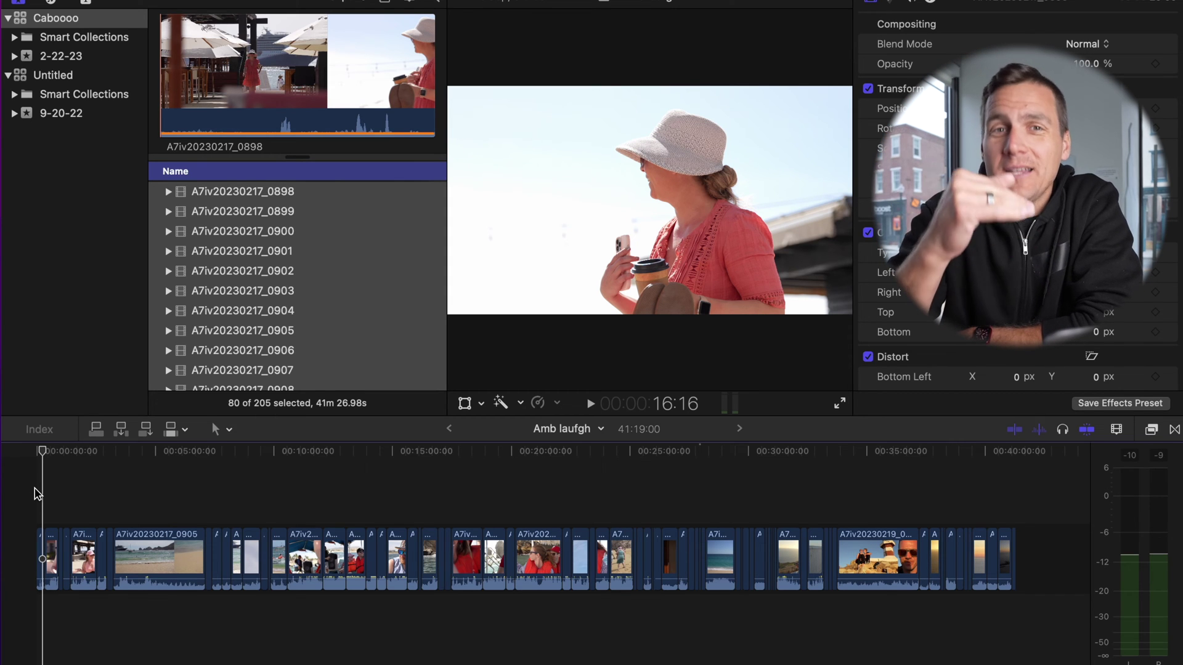
key(j)
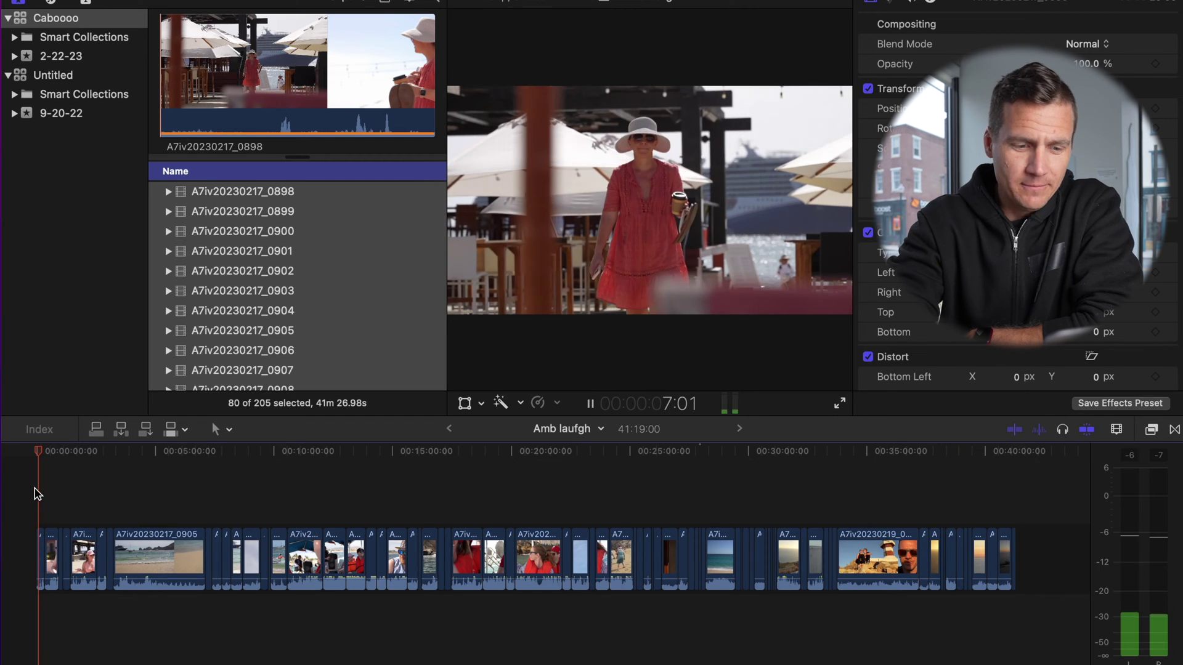
key(equal)
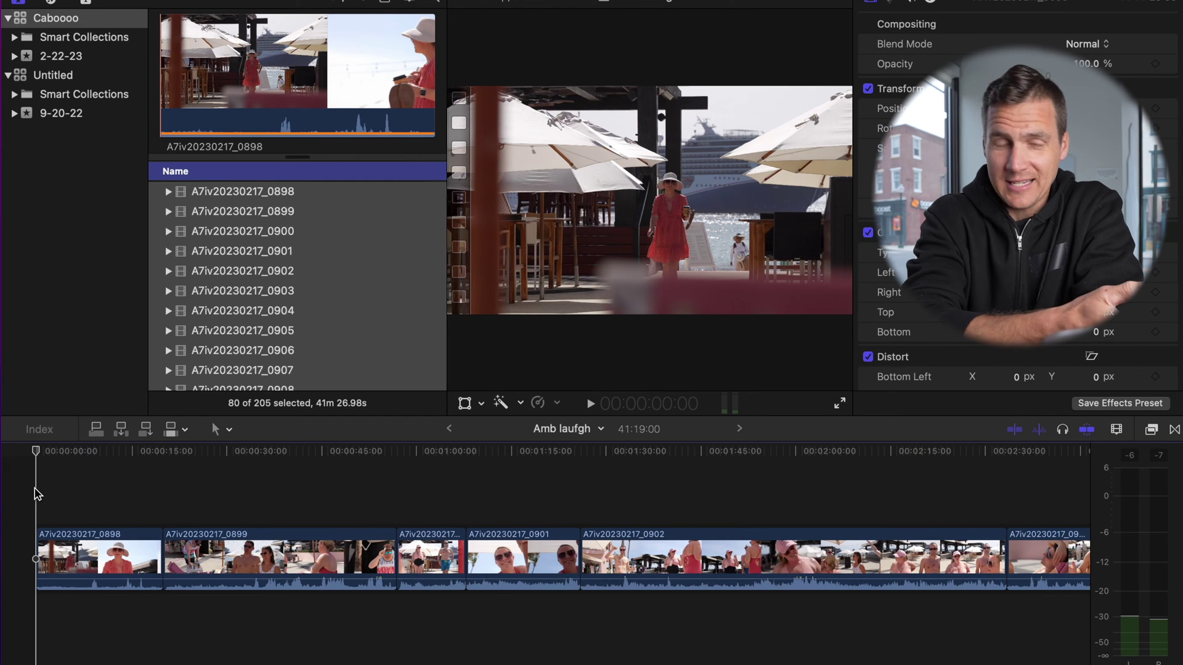
key(l)
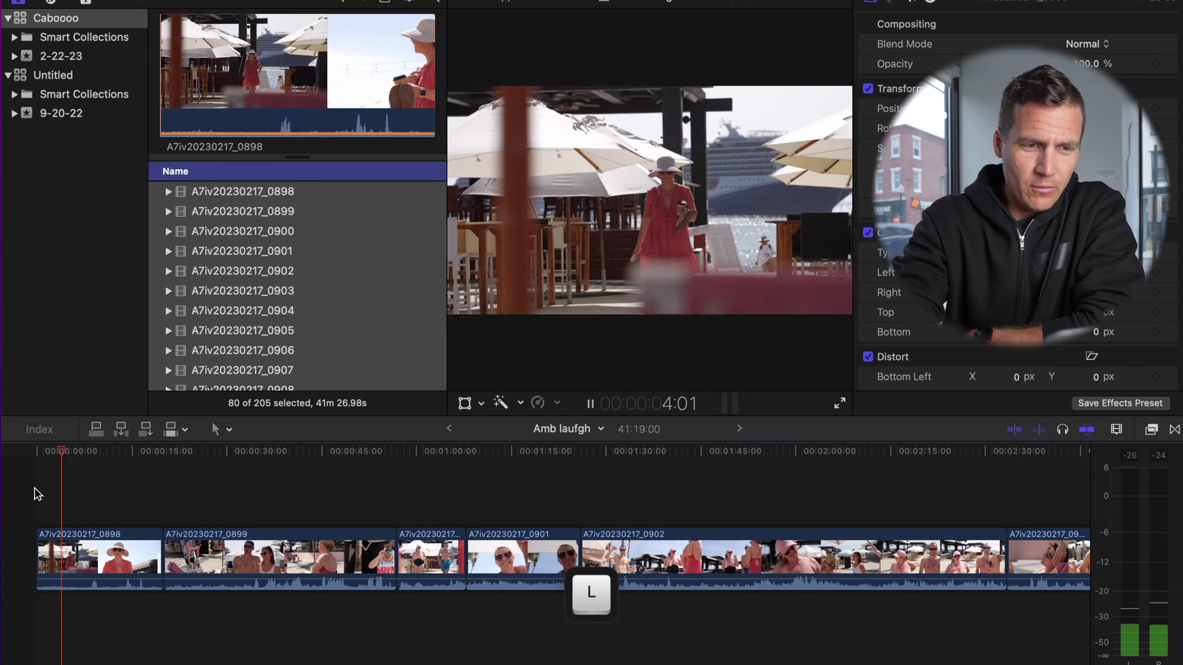
key(space)
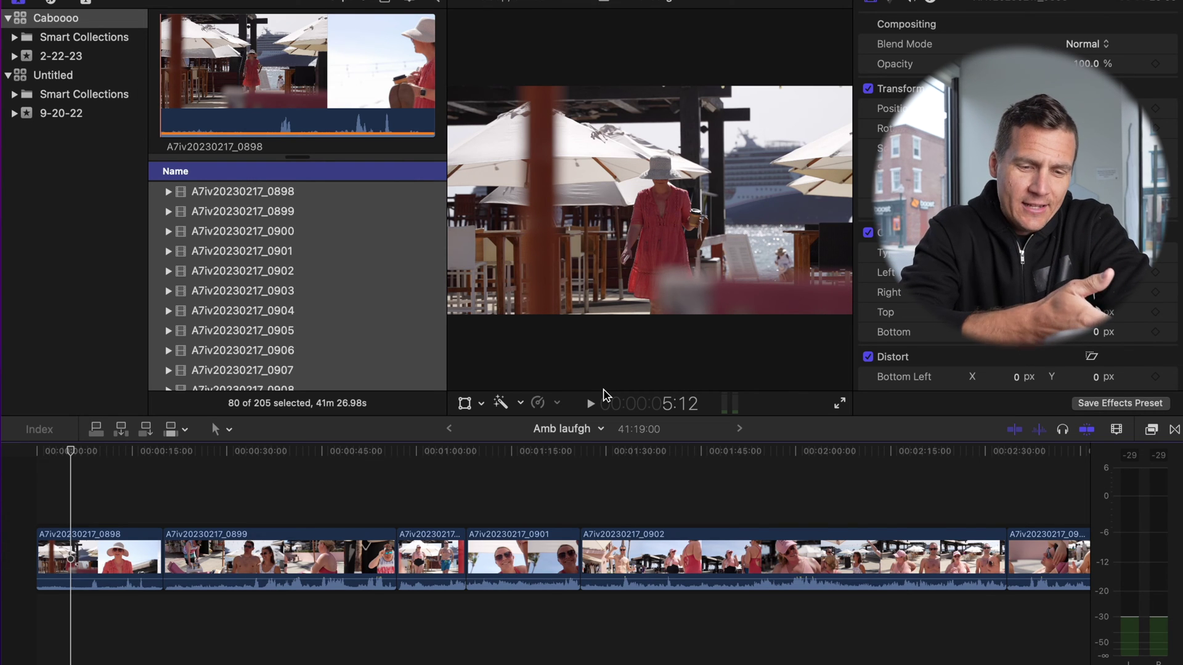
Trim A7iv20230217_0898's start and end to the playhead and replay the cut, shortening the project to 41:00:19.
key(alt+bracketleft)
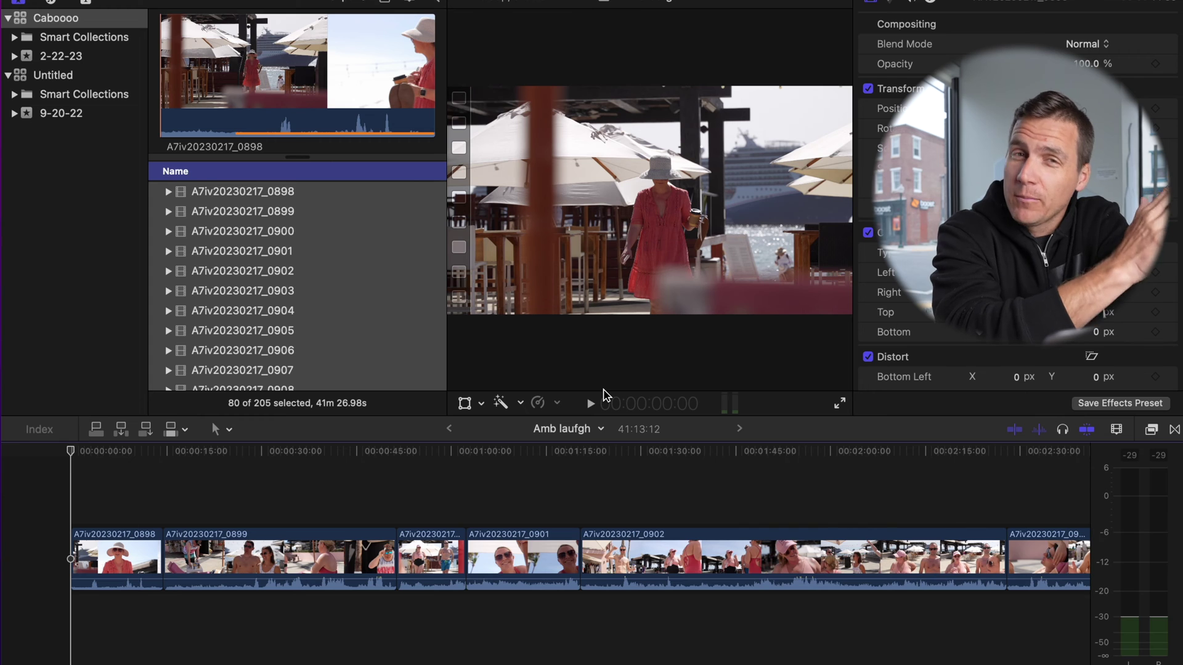
key(space)
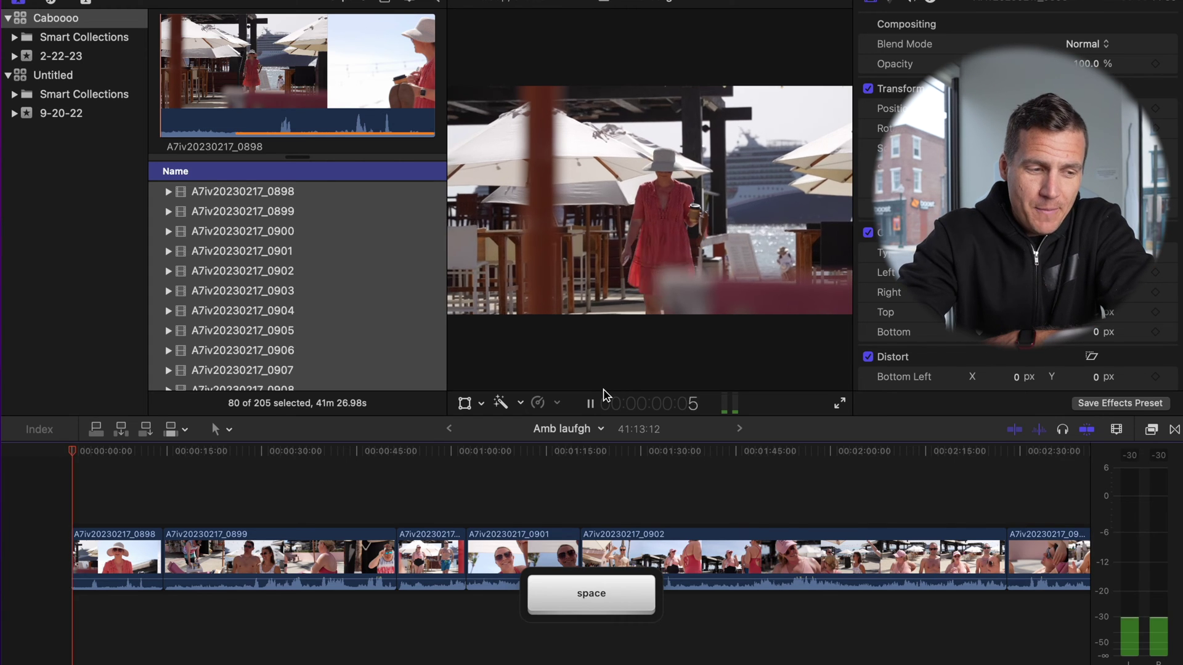
key(space)
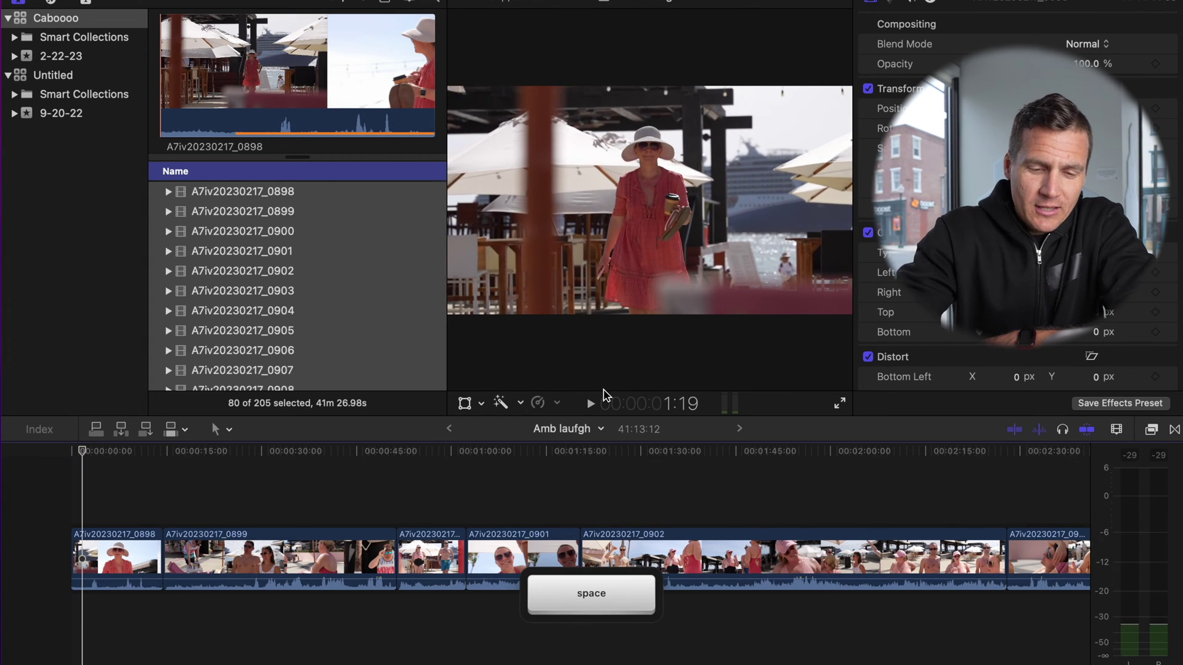
key(alt+])
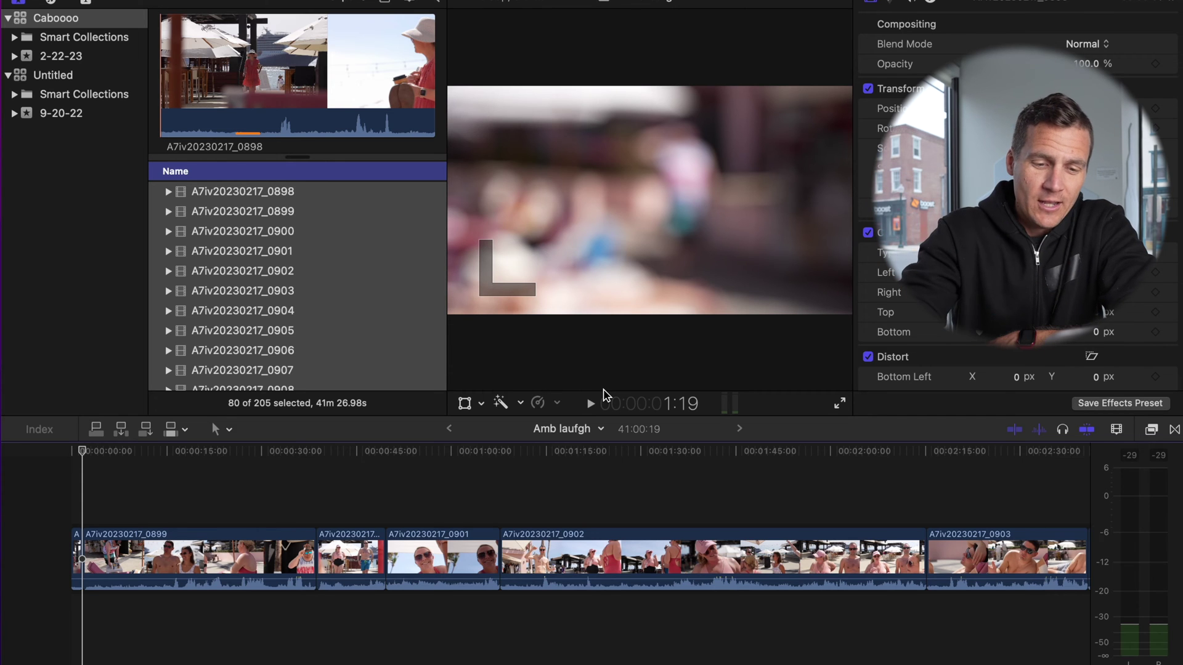
key(j)
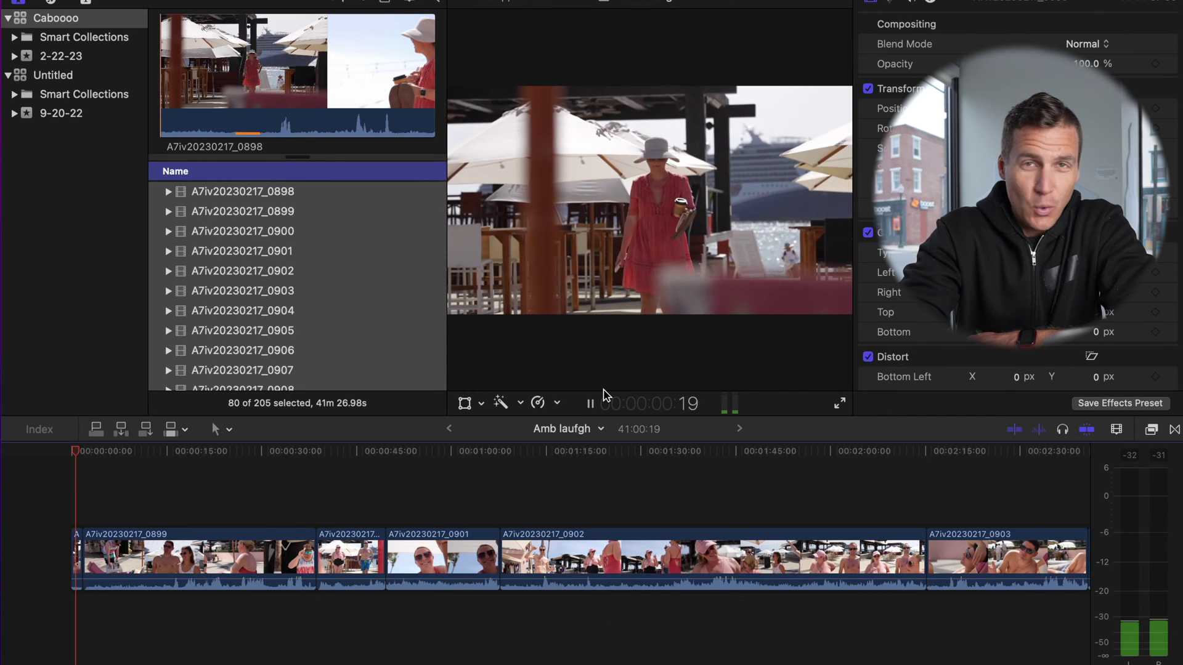
key(space)
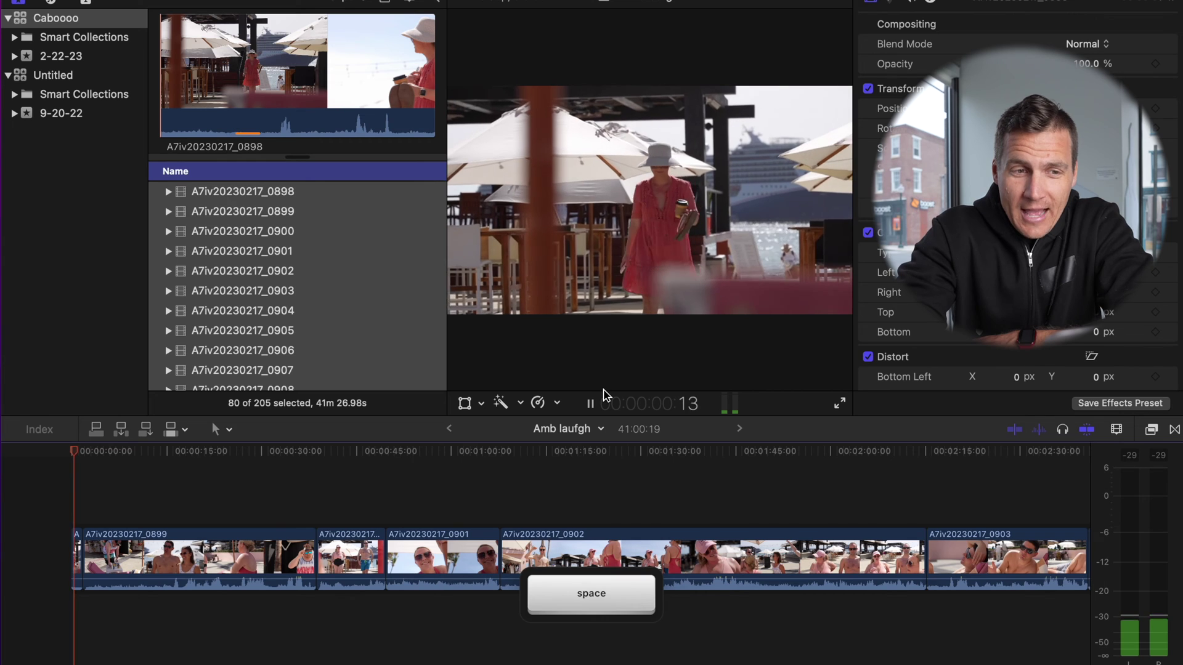
key(space)
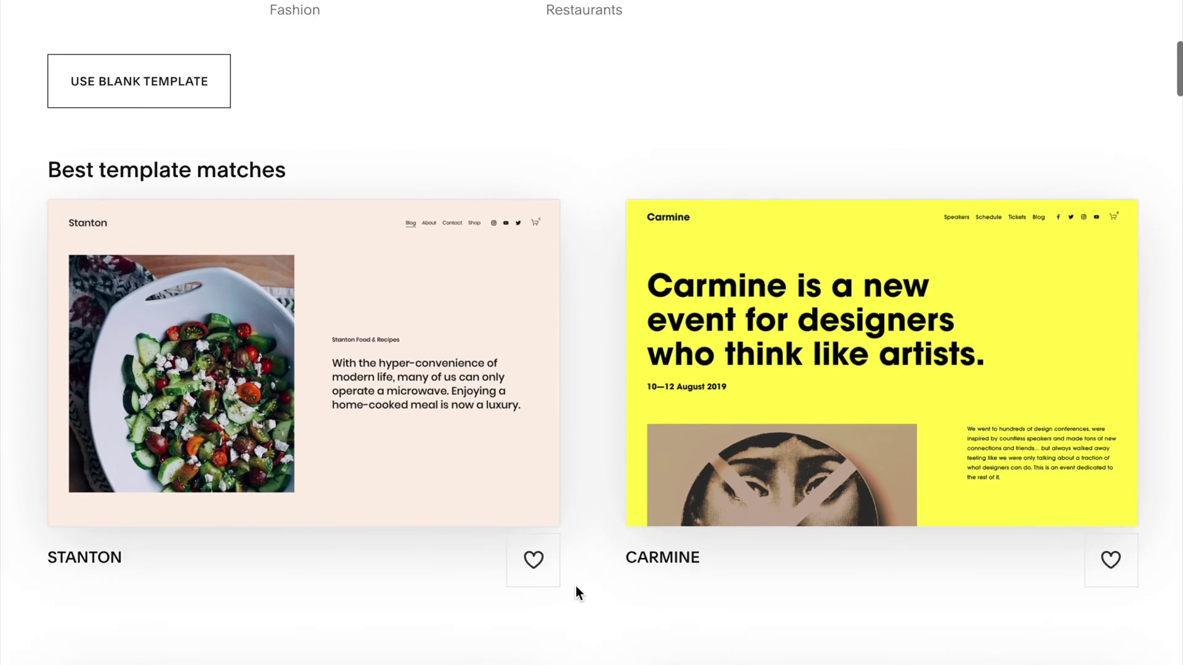
scroll(576, 586, down, 10)
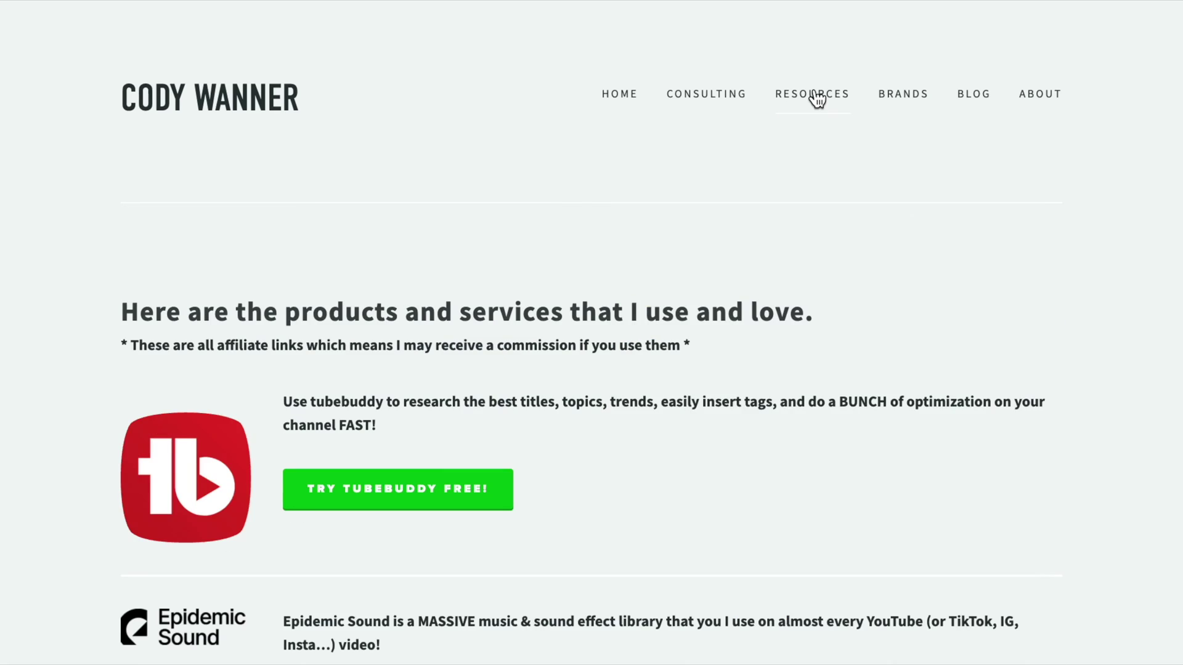
Scroll the Resources page, then show the appointment type choices in Squarespace Scheduling.
scroll(871, 456, down, 4)
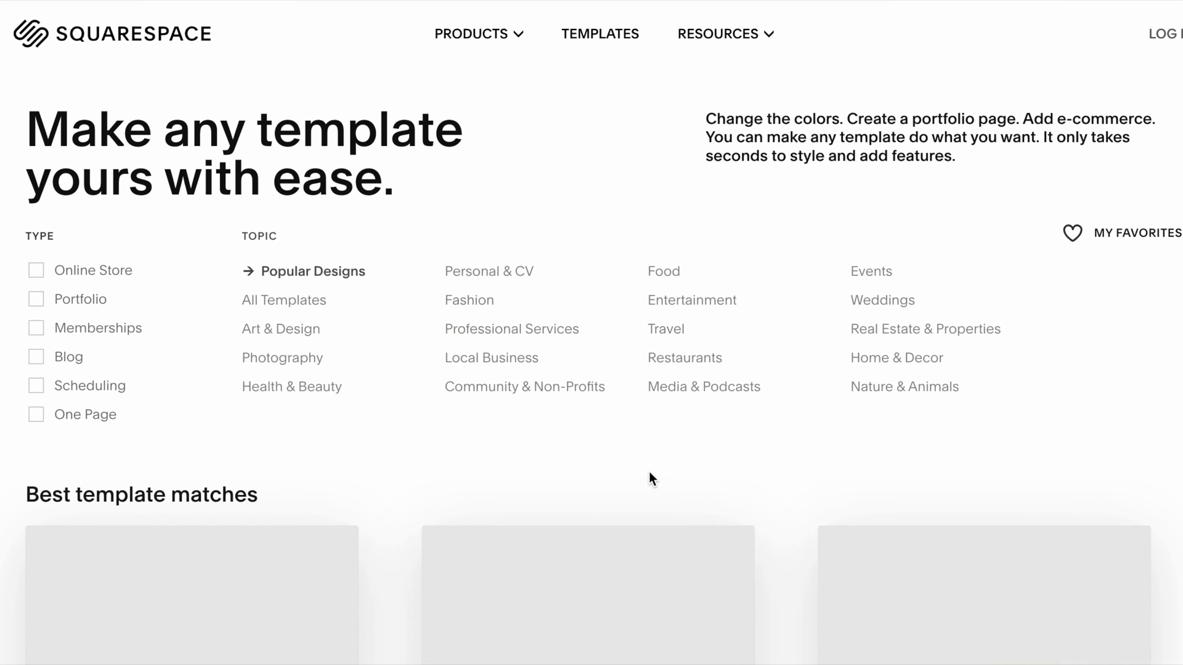
scroll(582, 413, down, 2)
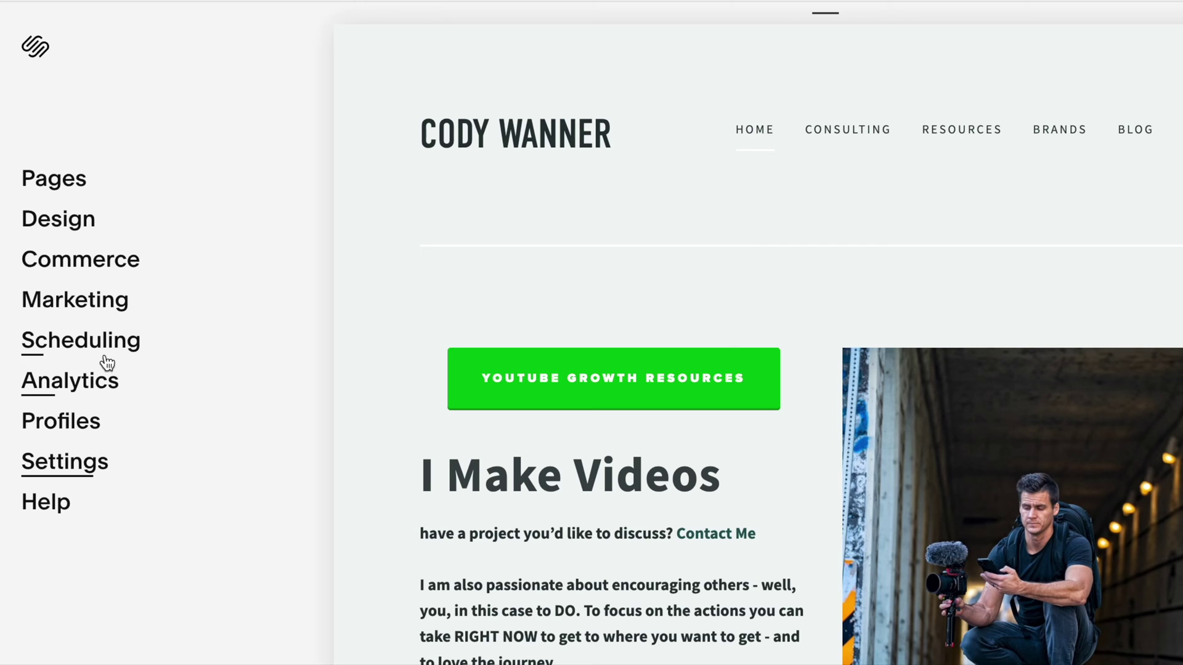
click(100, 342)
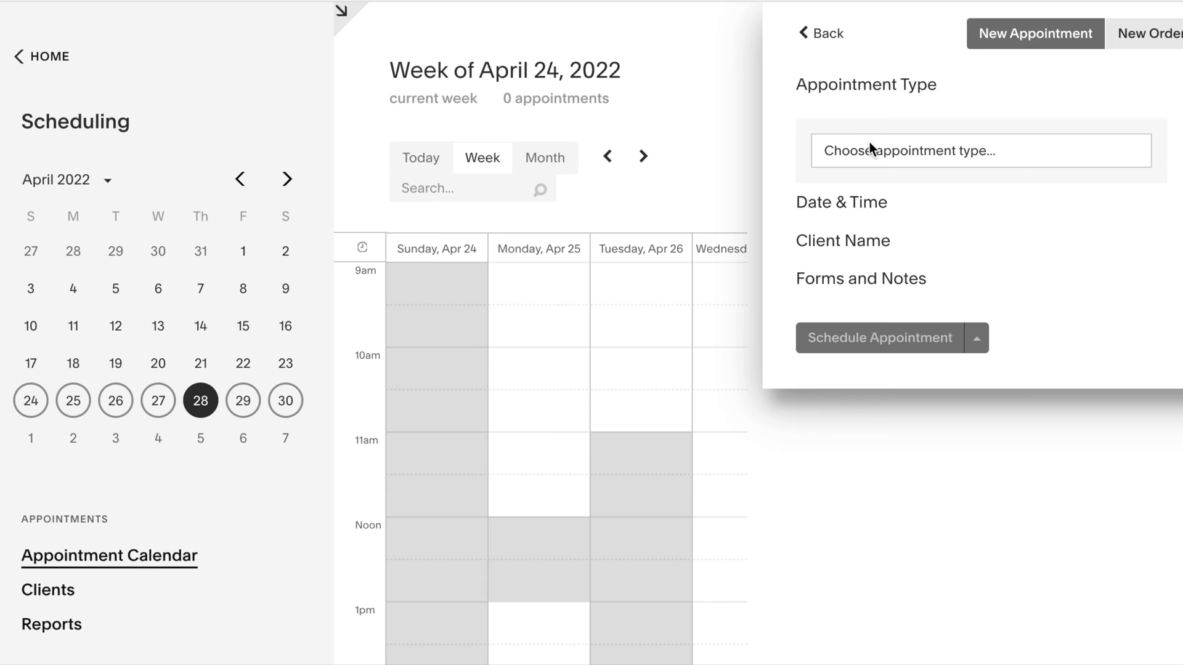
click(871, 144)
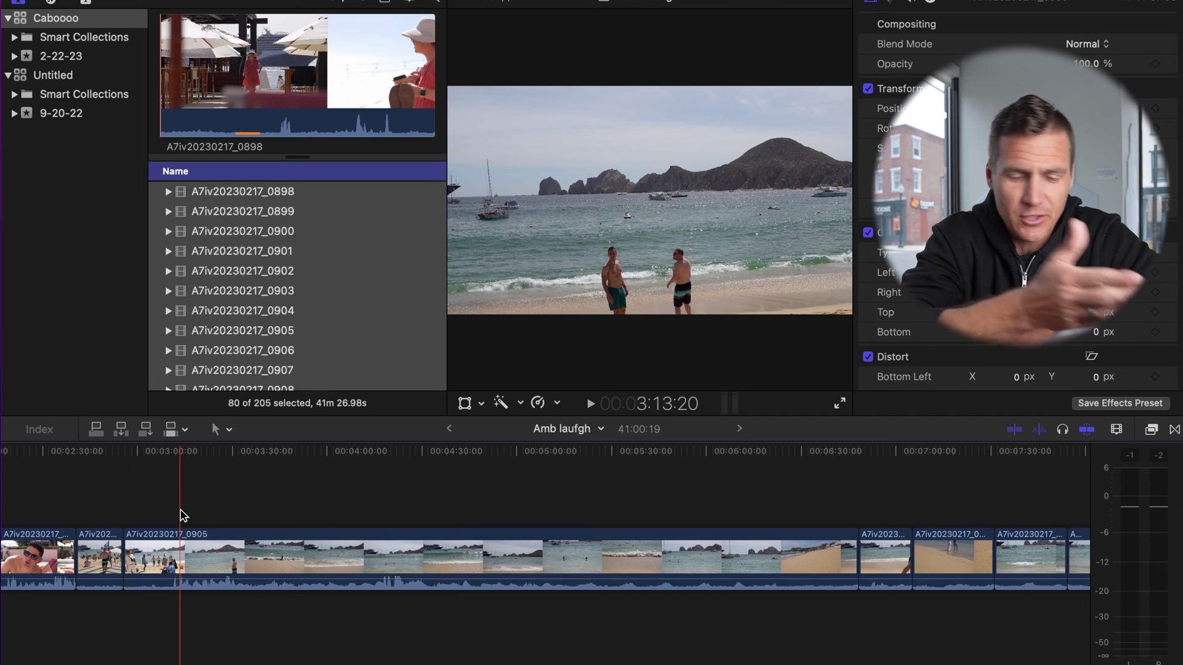
Find a new start point and trim the 0905 beach clip's start to the playhead.
key(super+z)
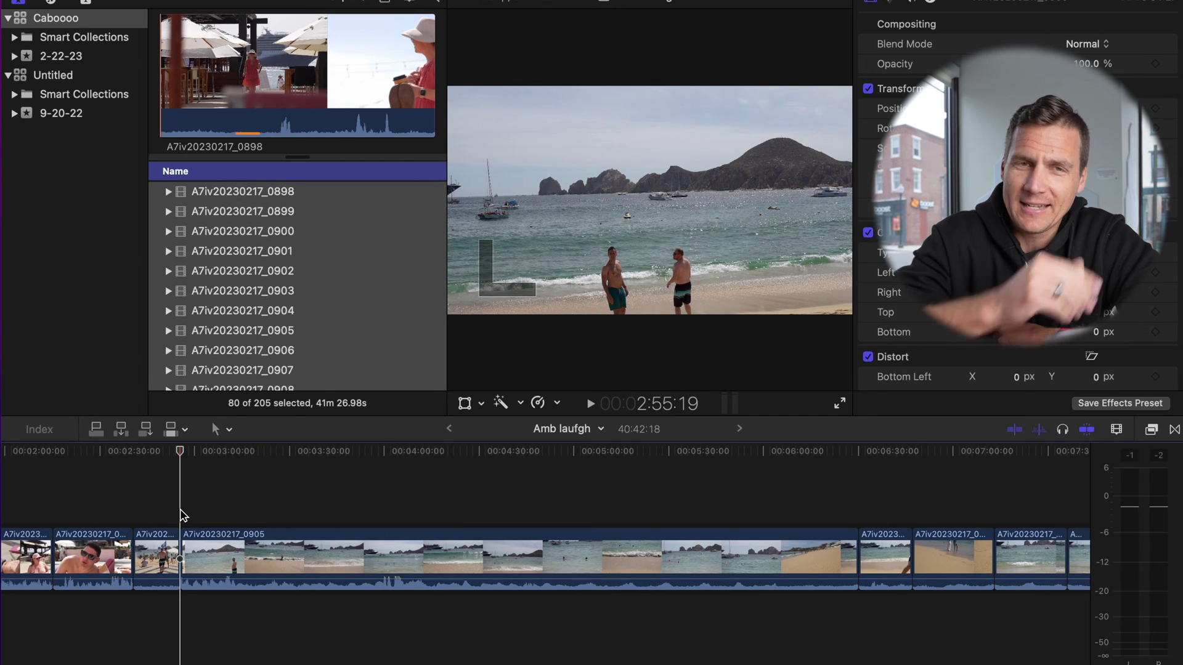
key(space)
key(j)
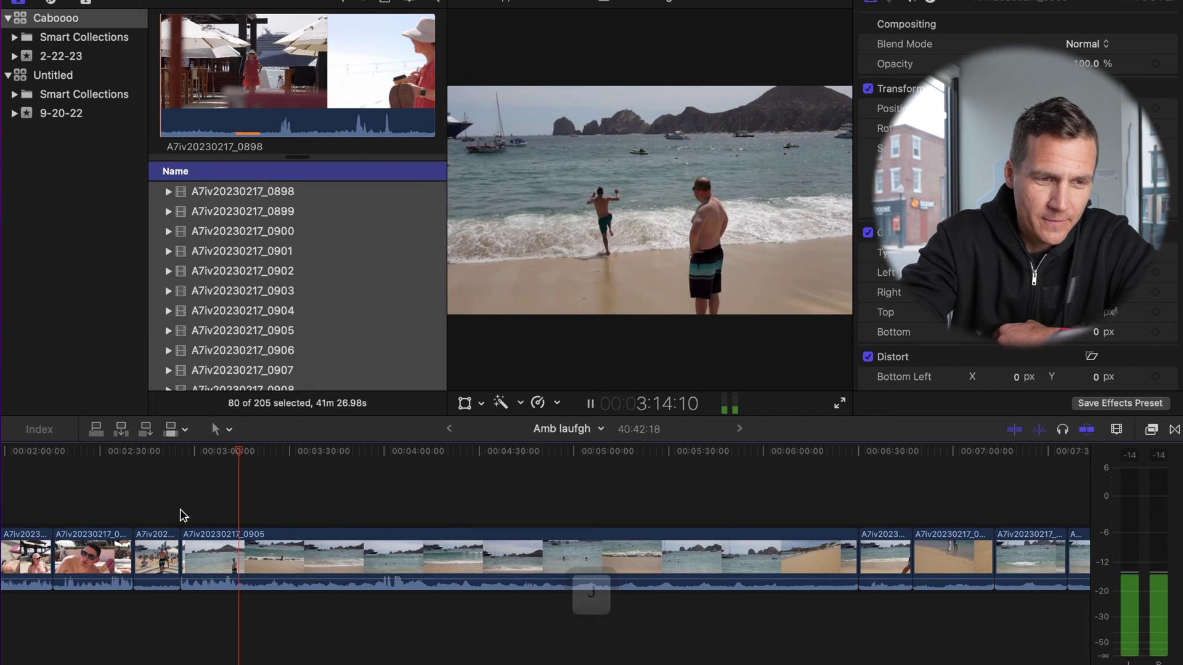
key(space)
key(j)
key(space)
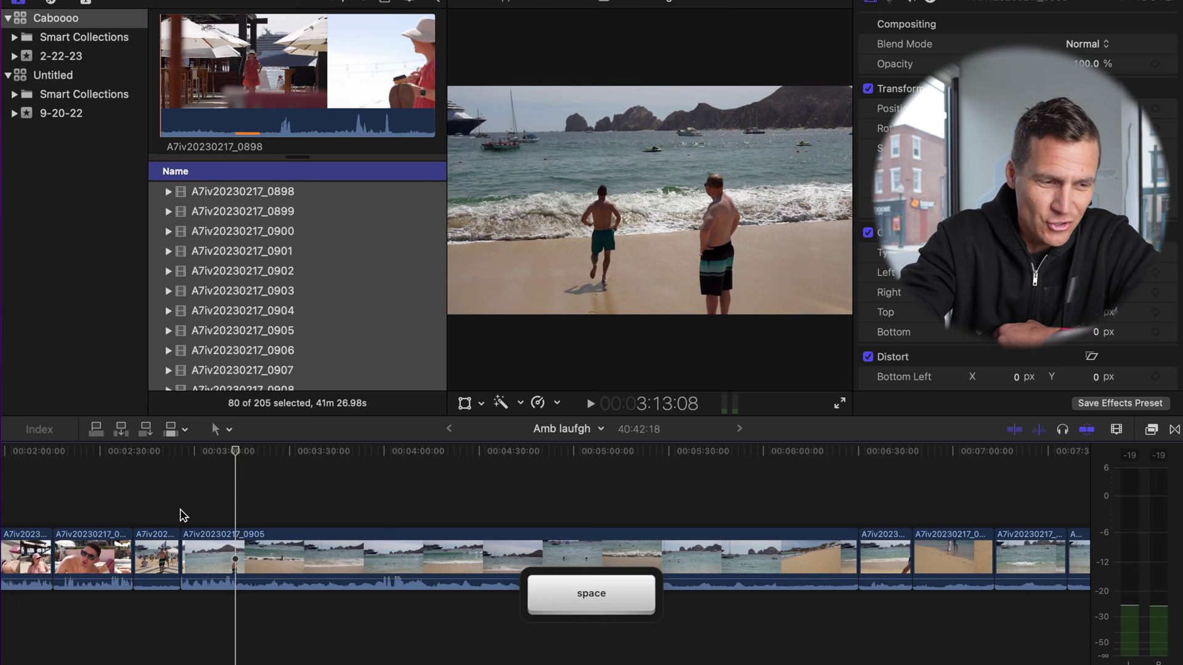
key(alt+bracketleft)
key(space)
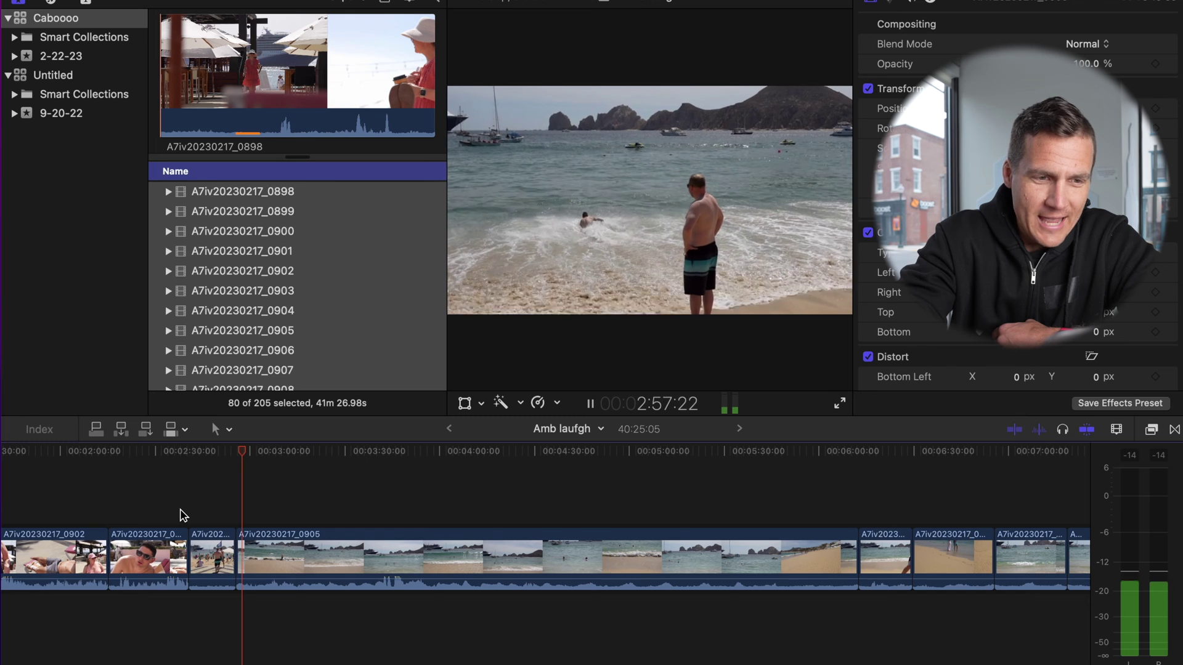
key(space)
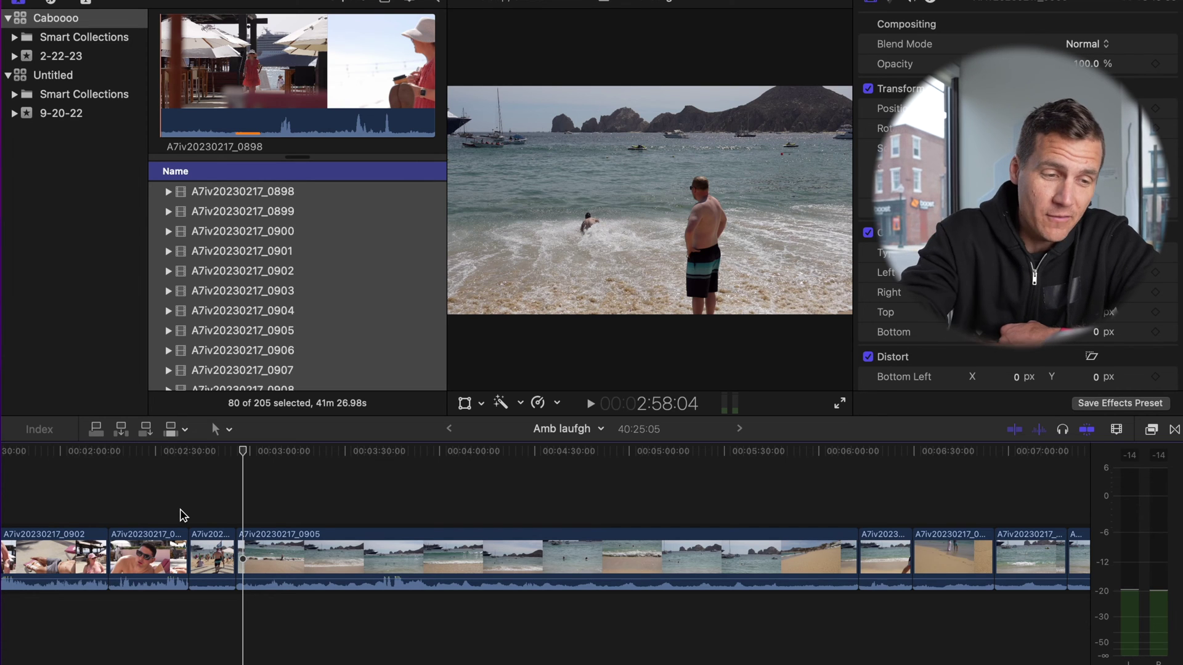
Play through the 0905 clip and blade it at the chosen points.
key(l)
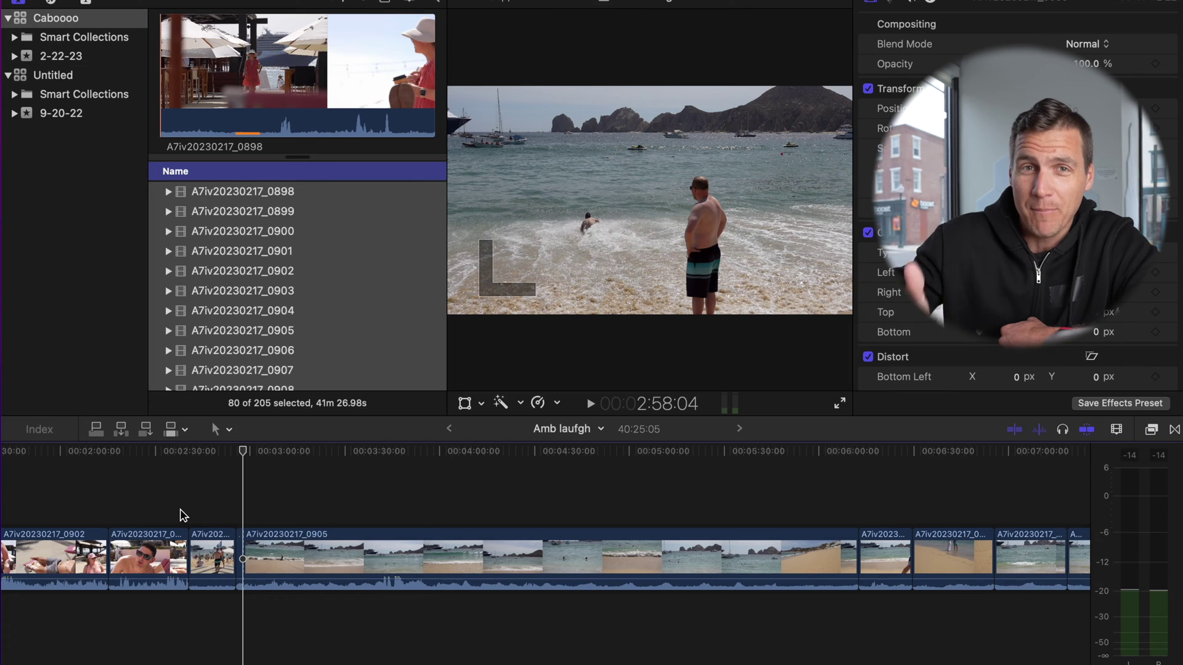
key(l)
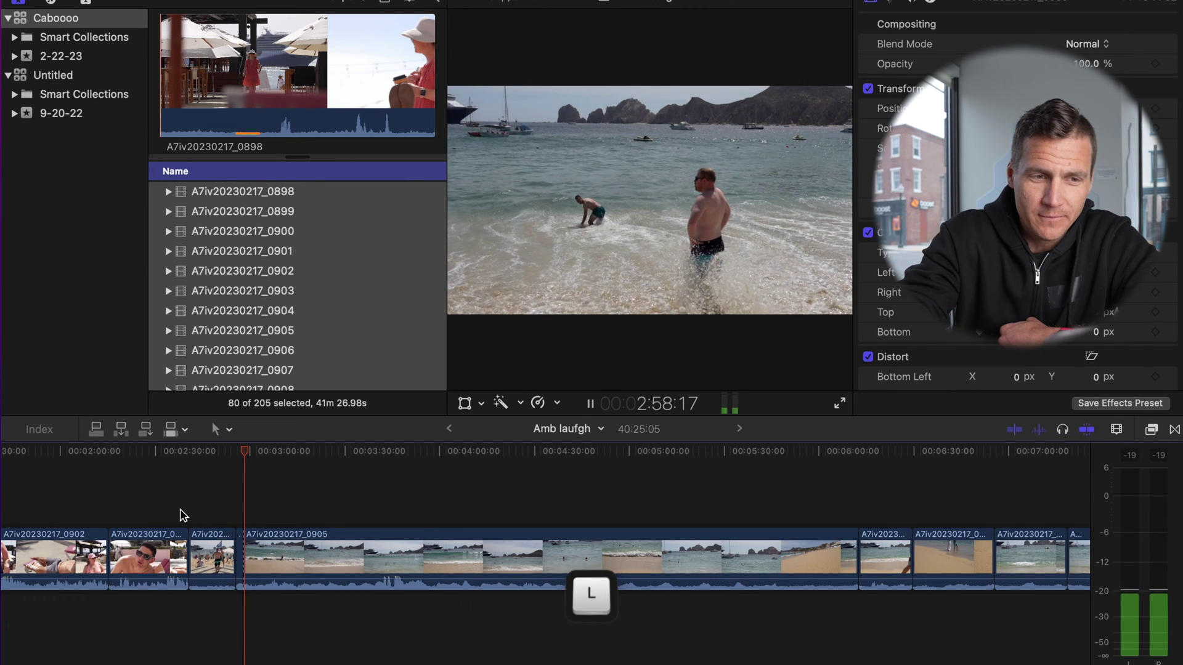
key(space)
key(space)
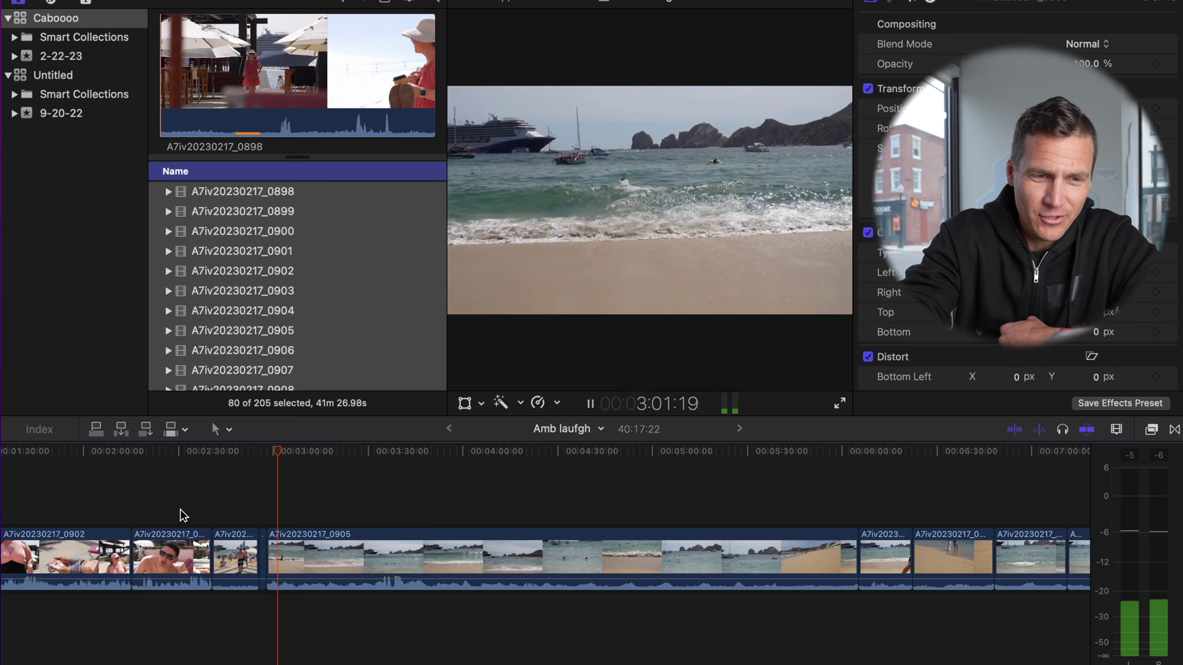
key(space)
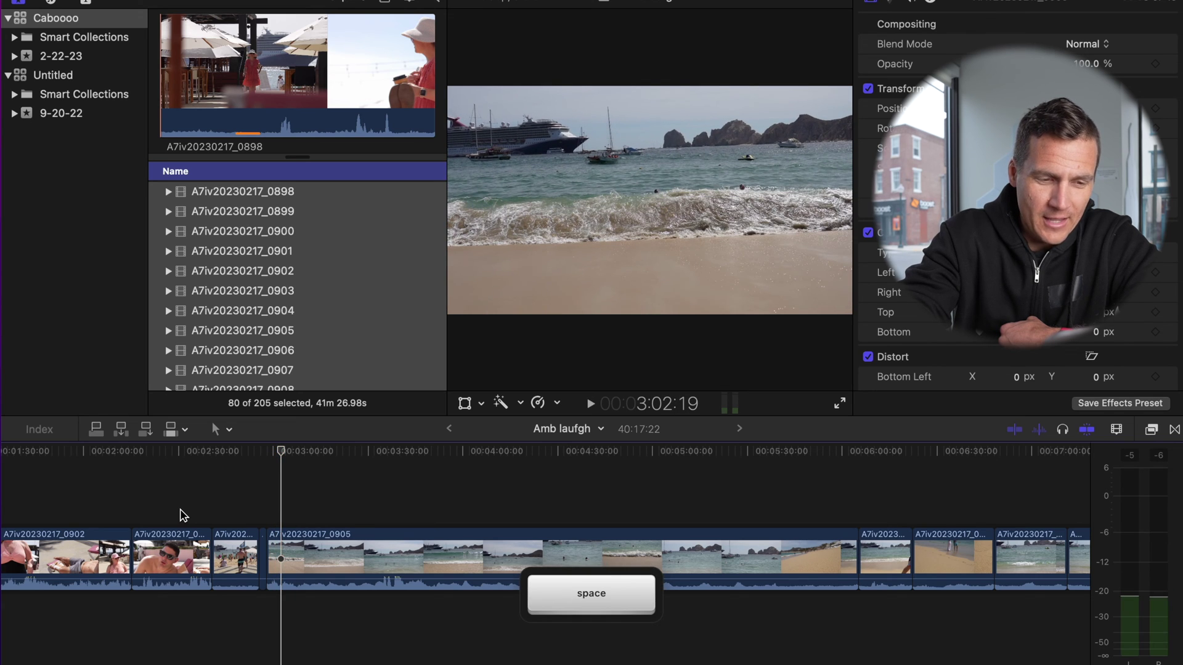
key(b)
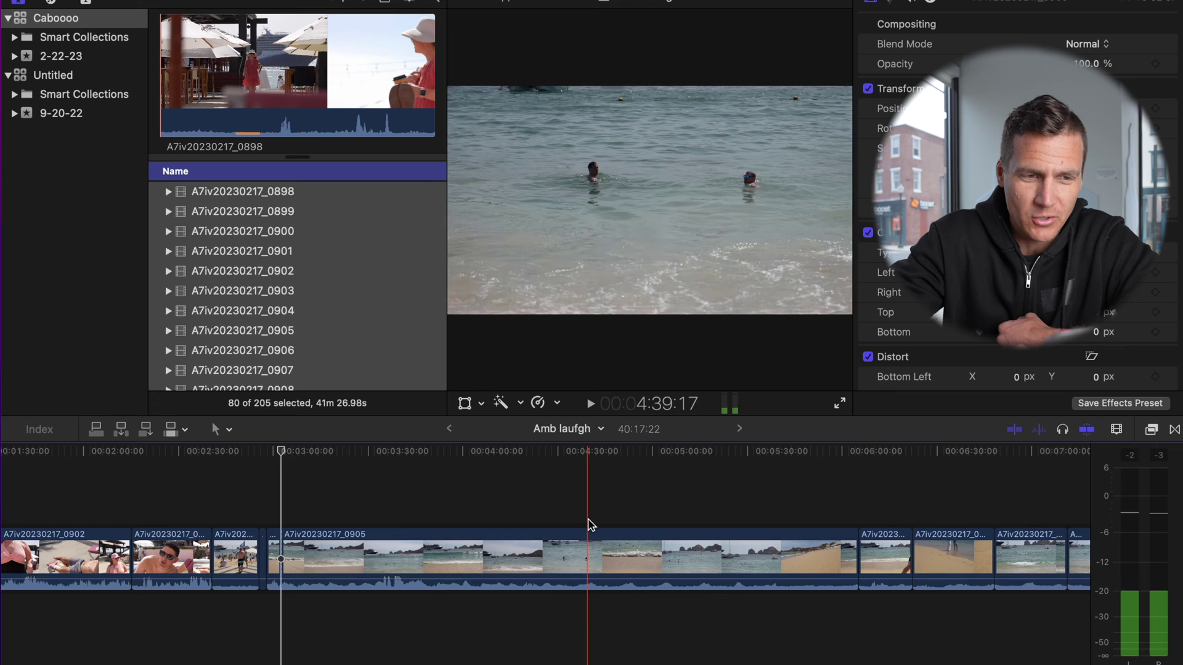
scroll(583, 522, left, 10)
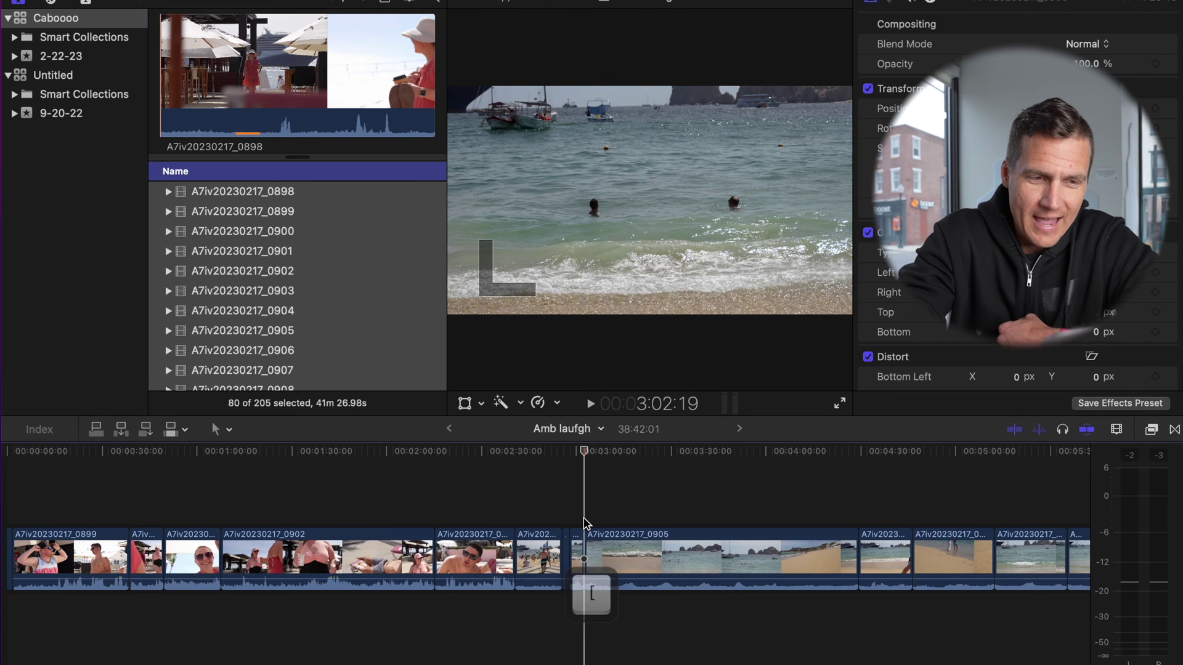
key(space)
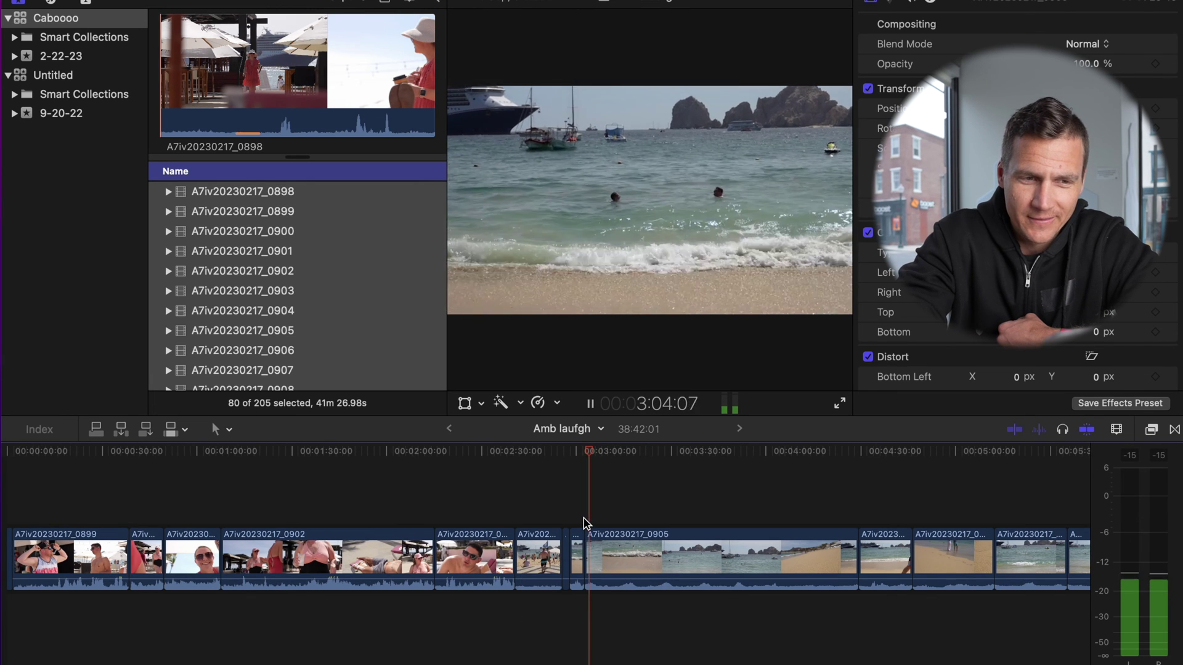
key(space)
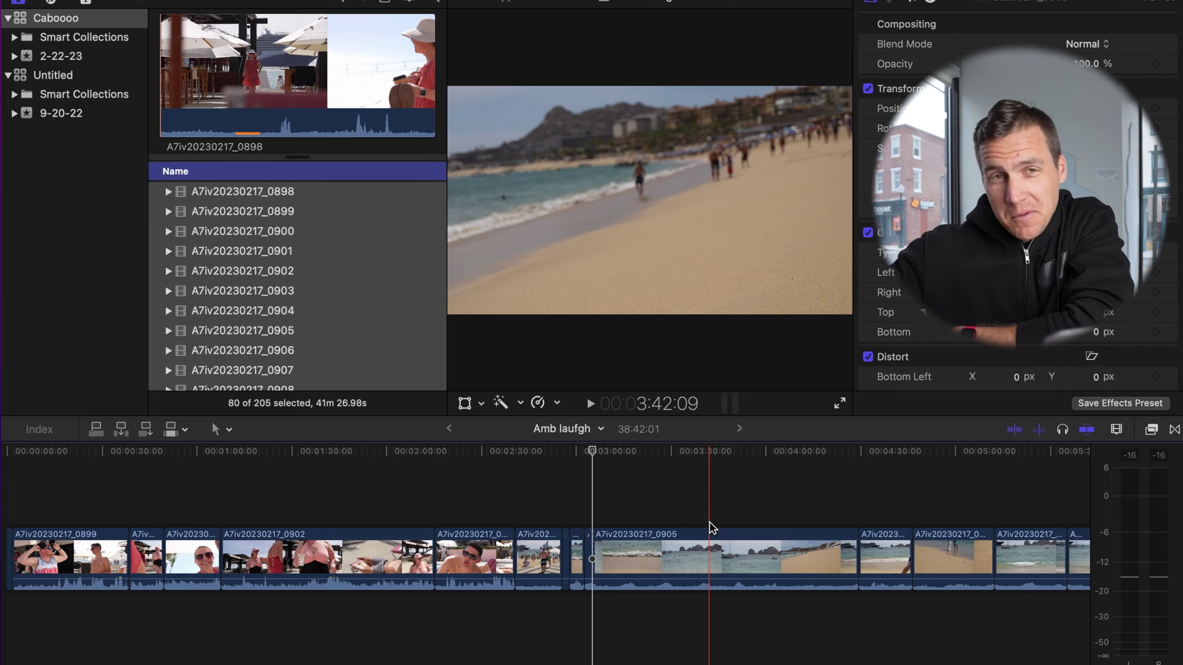
Move the playhead earlier and marquee-select the four clips around the cut.
scroll(711, 528, up, 4)
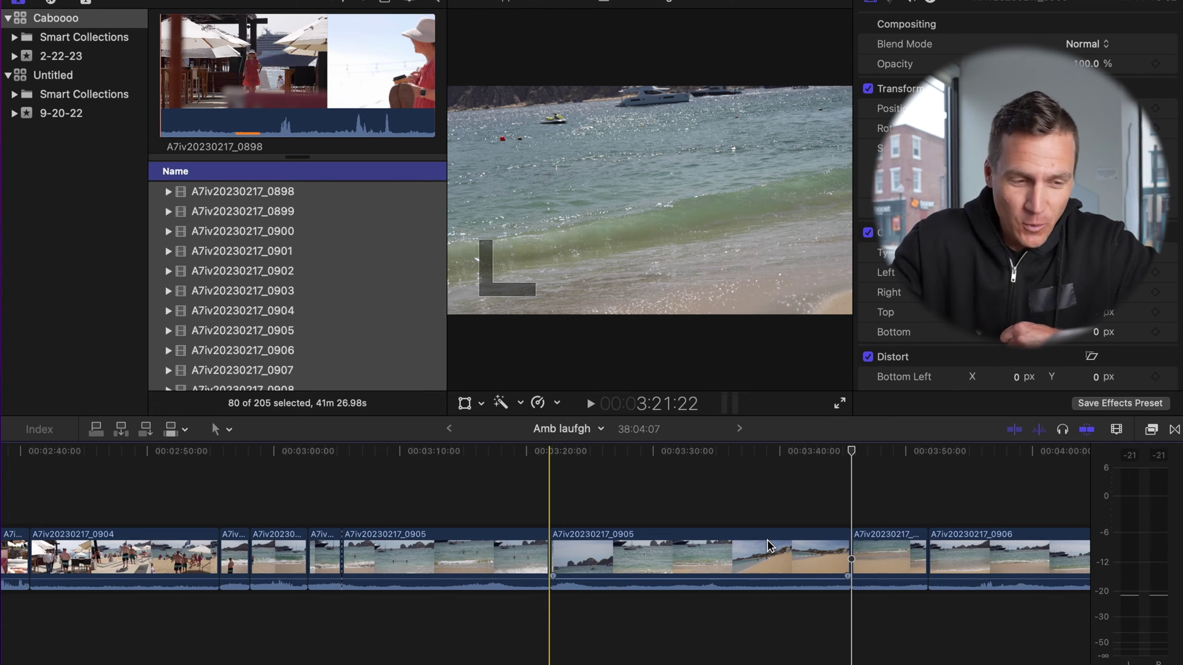
click(409, 517)
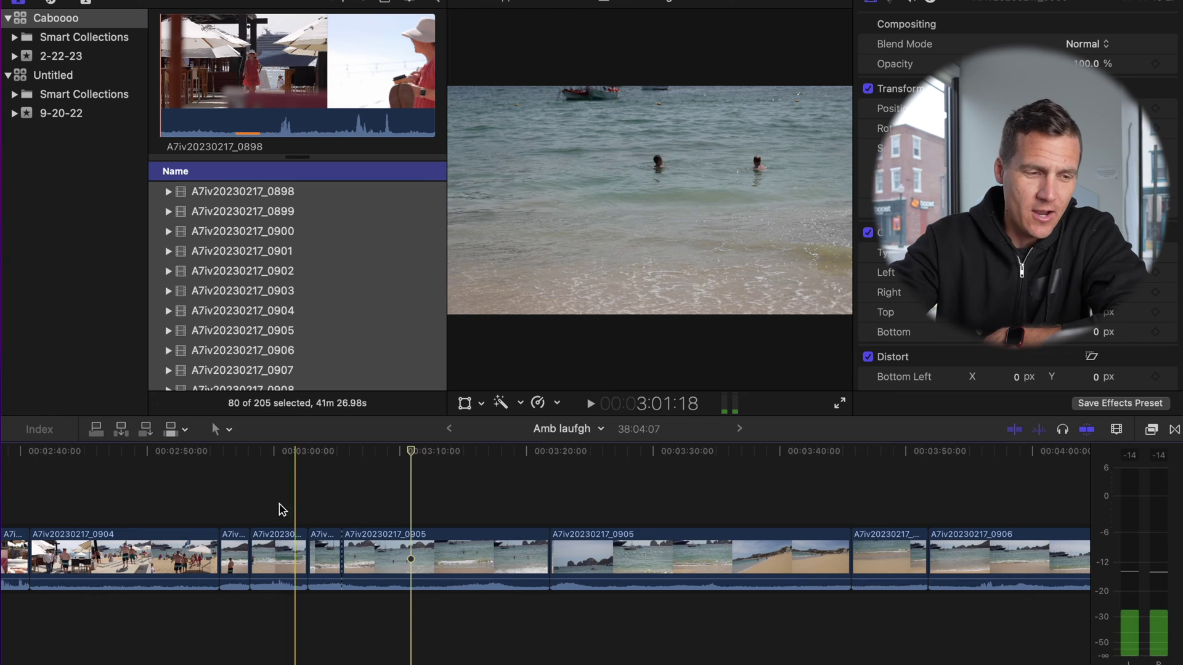
drag(230, 493, 355, 606)
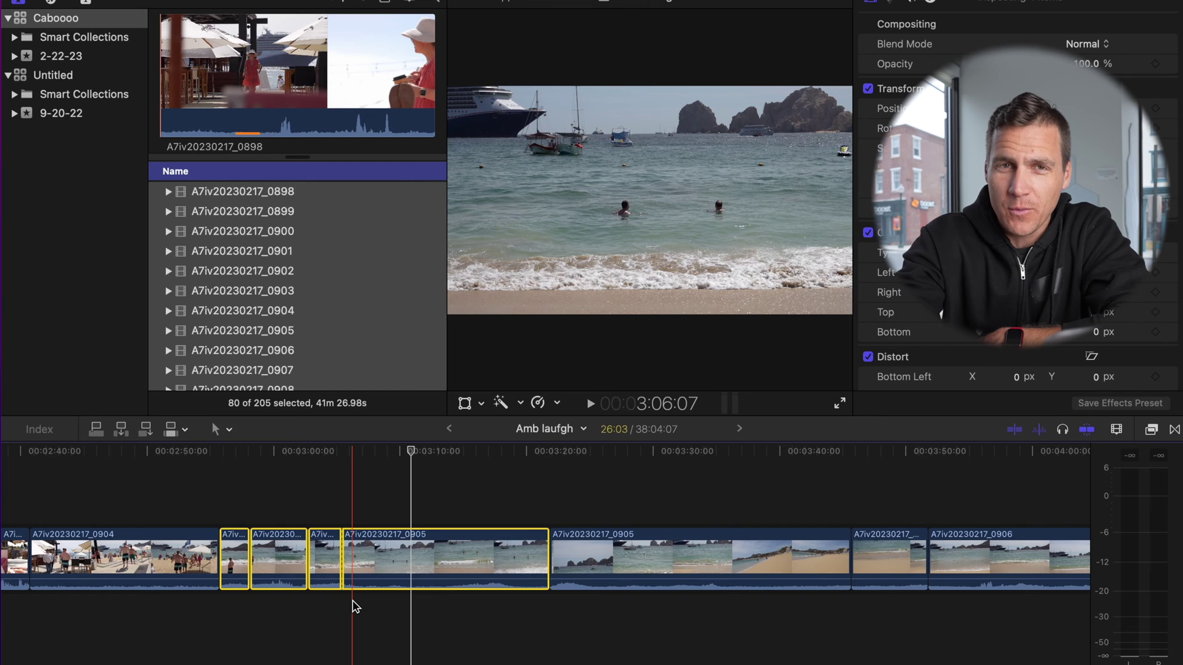
Expand the audio components of the four beach clips and zoom in around the cuts.
click(307, 603)
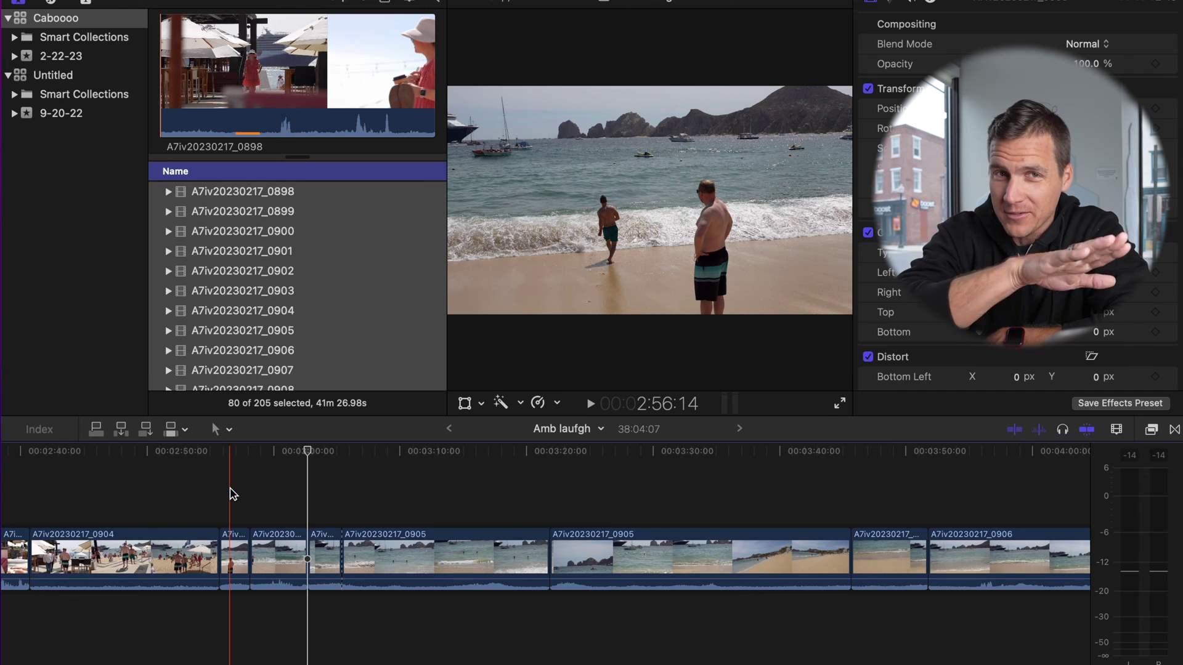
drag(233, 494, 390, 656)
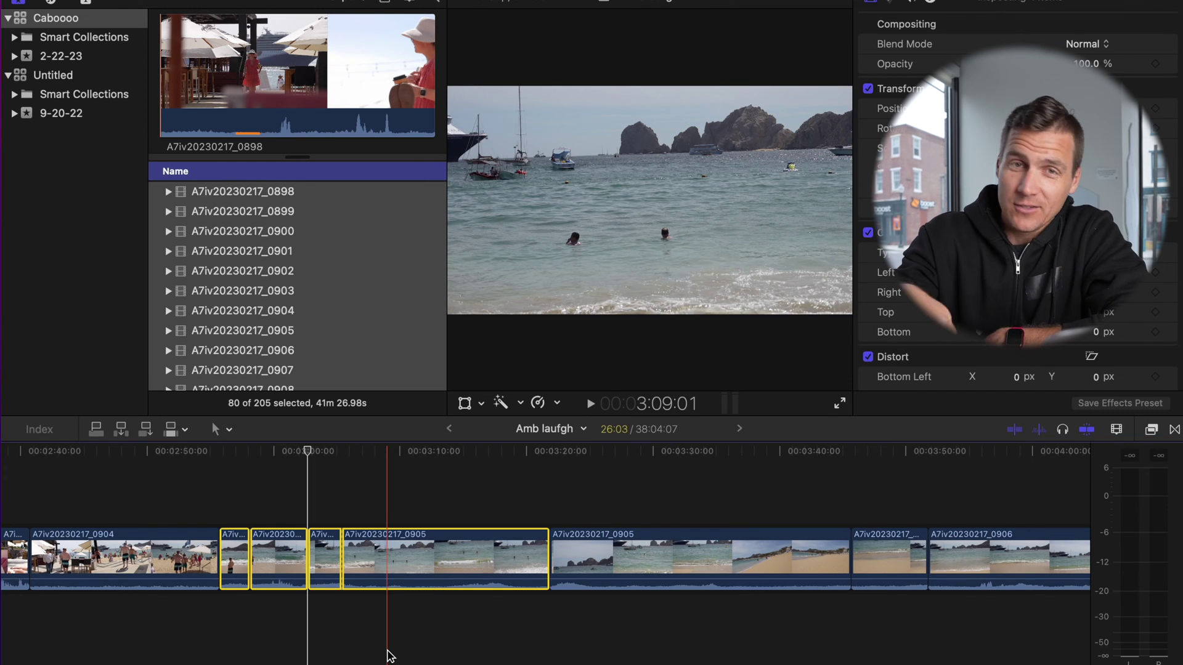
key(h)
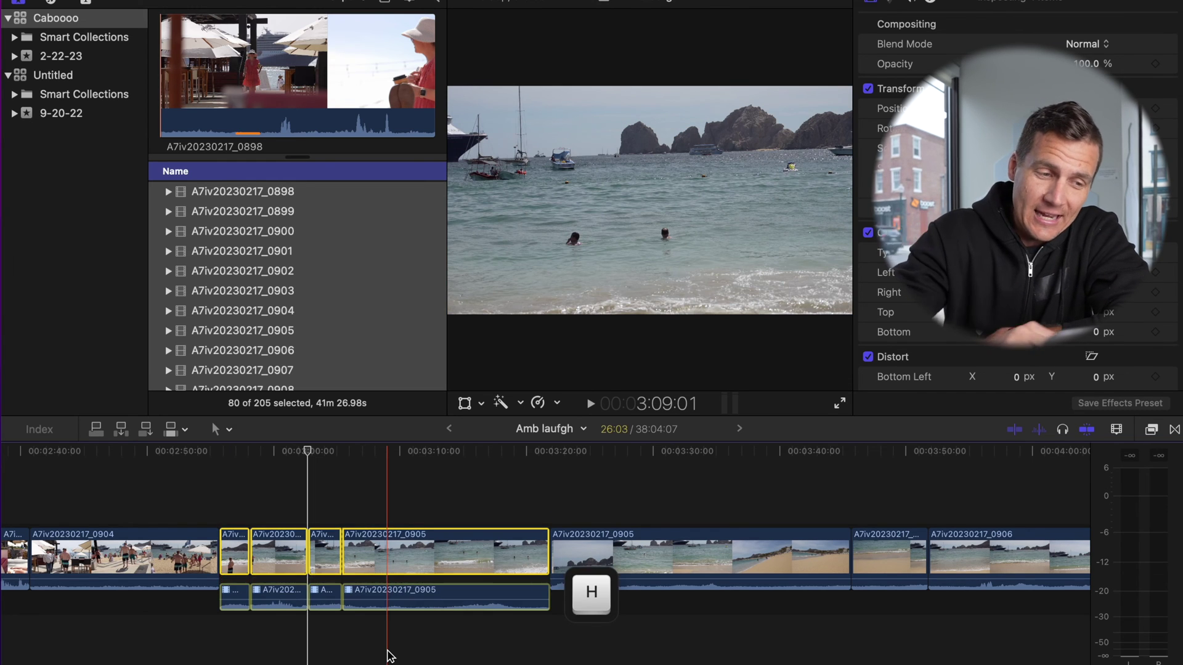
key(super+equal)
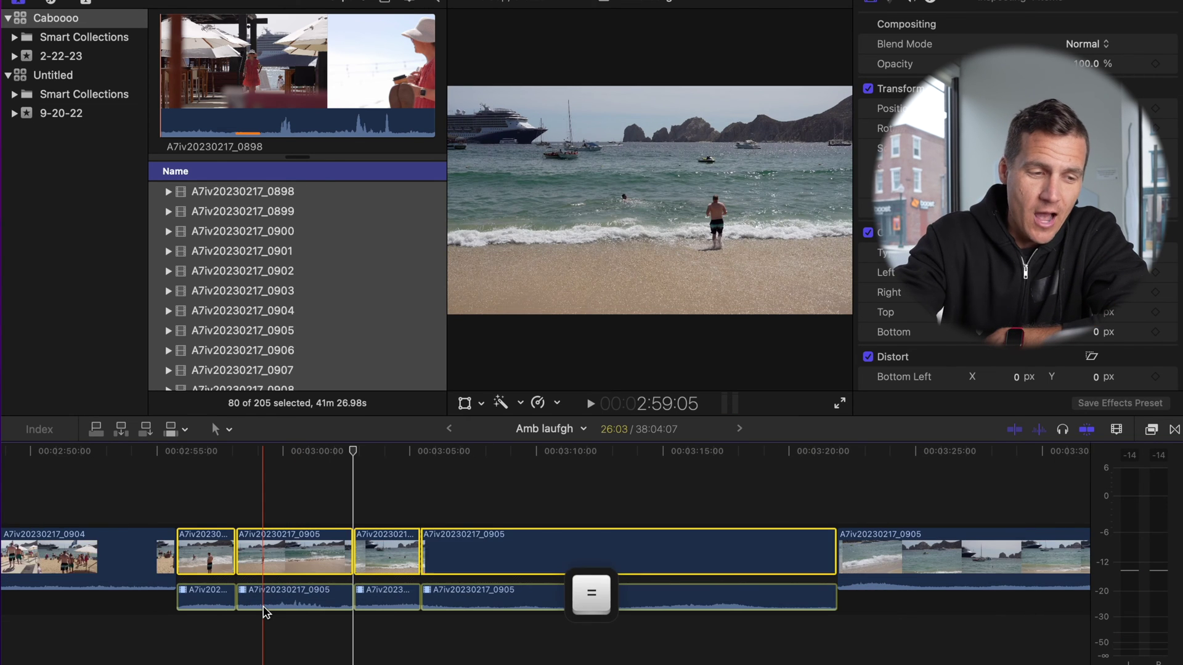
Extend the 0905 audio earlier under the previous shot as a J-cut and review it.
click(279, 621)
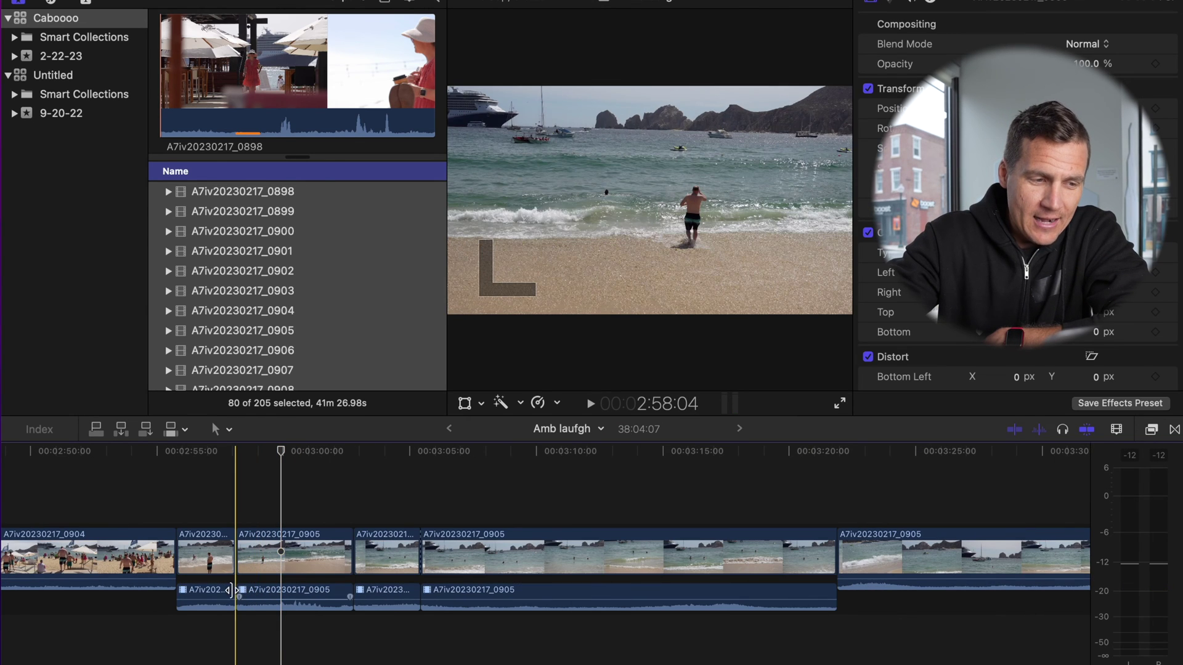
click(238, 593)
drag(241, 591, 220, 592)
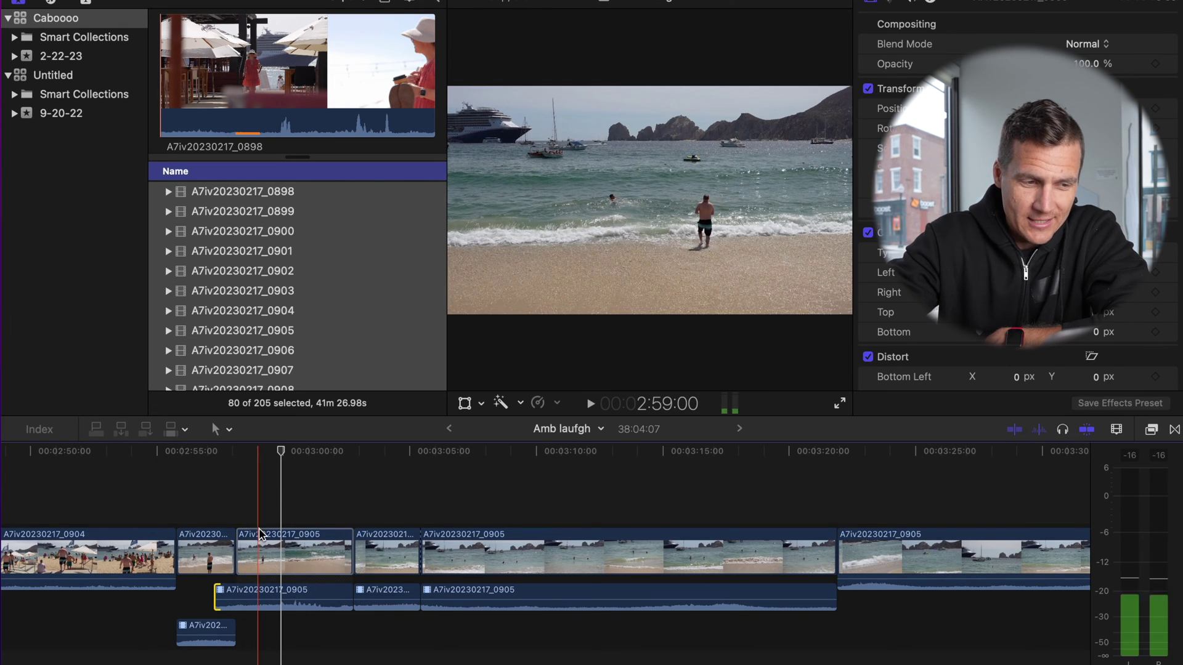
key(j)
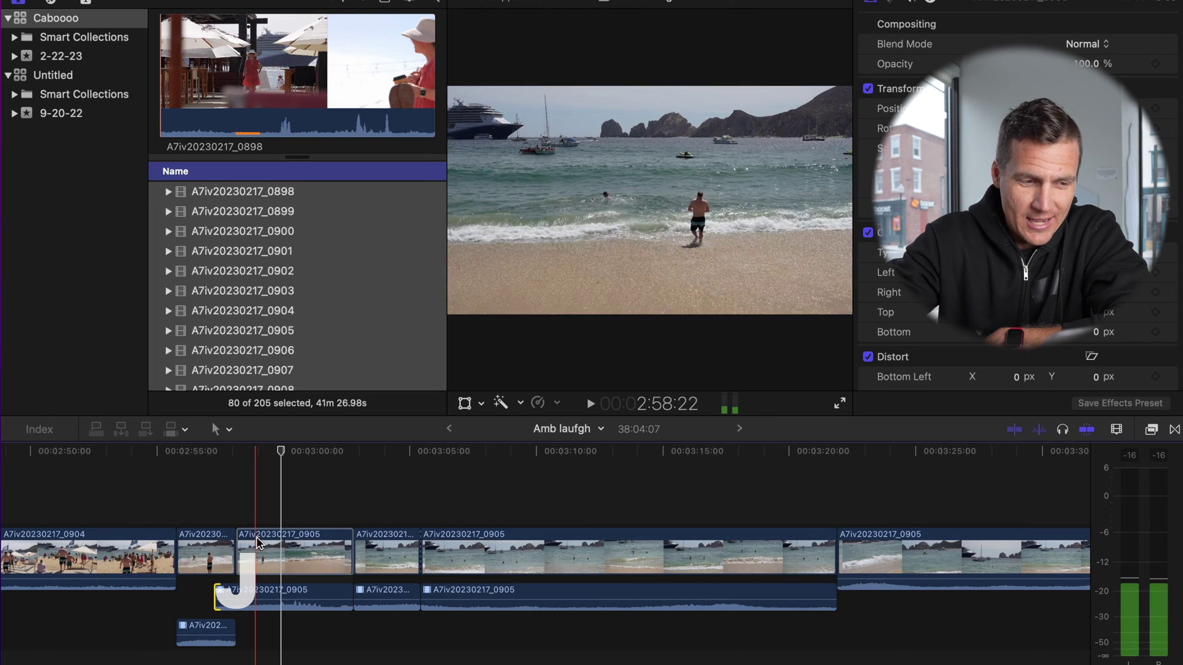
drag(215, 598, 216, 597)
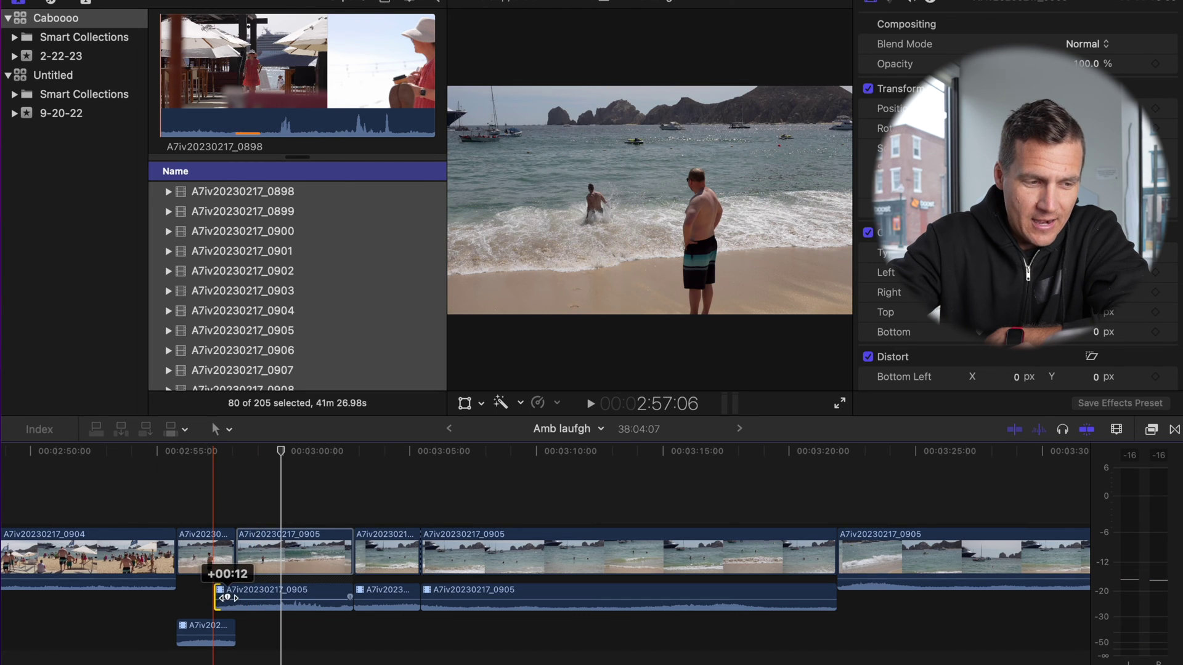
key(l)
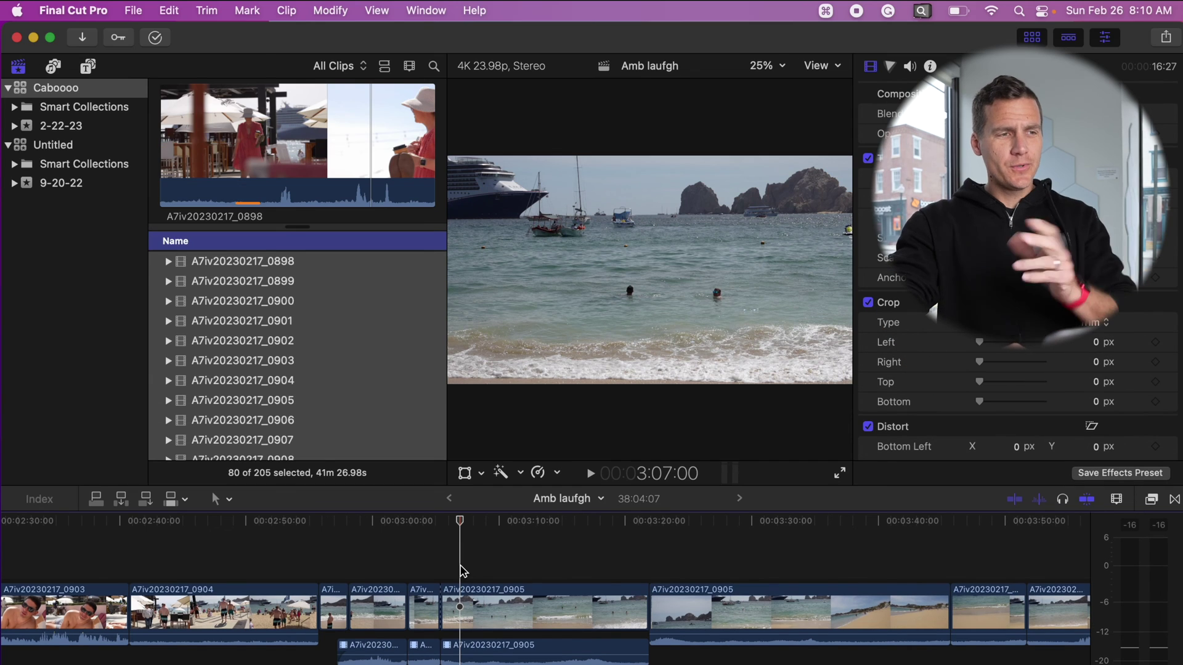
Open the Command Editor for customising keyboard commands.
click(73, 10)
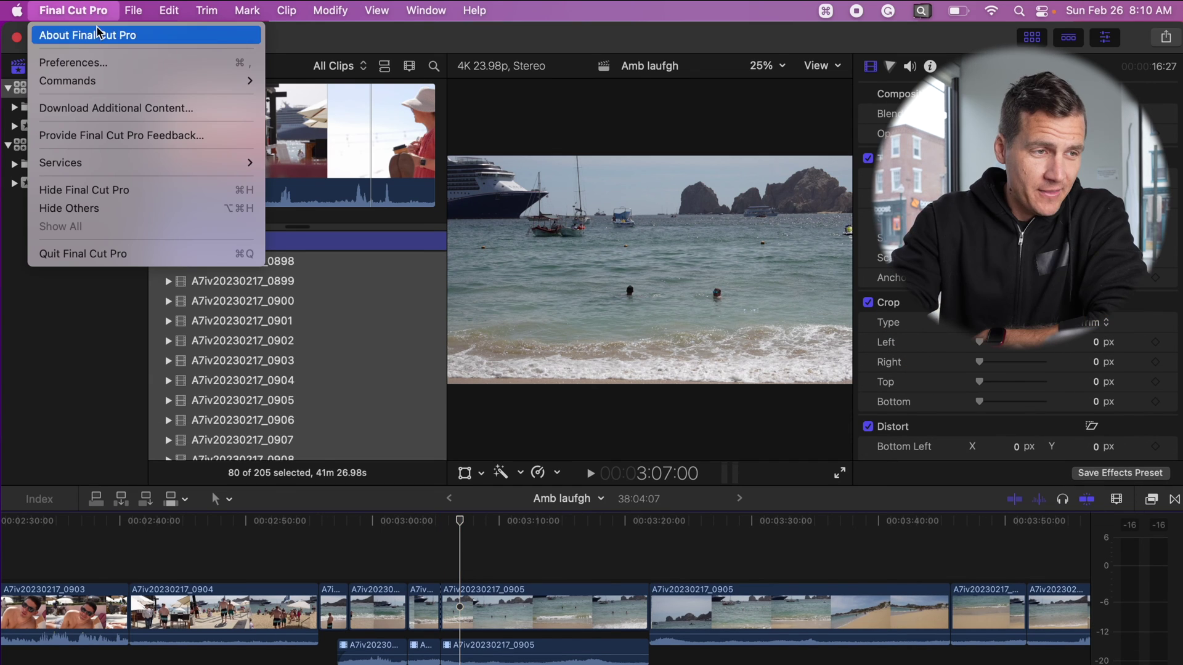
mouse_move(98, 80)
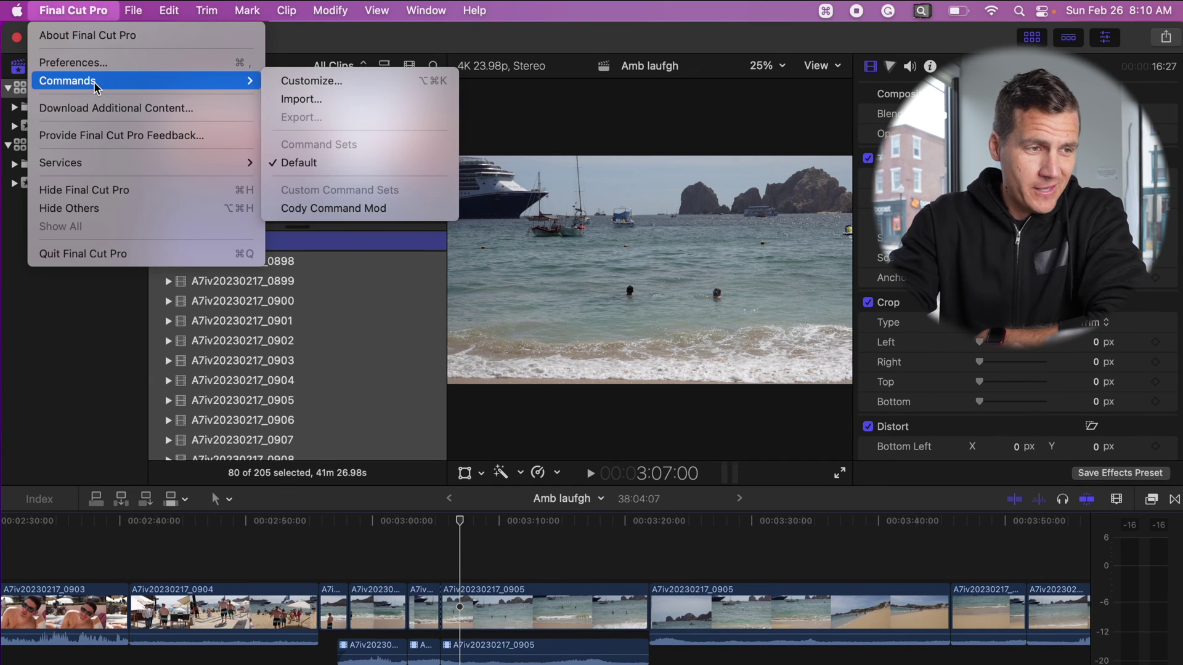
click(336, 83)
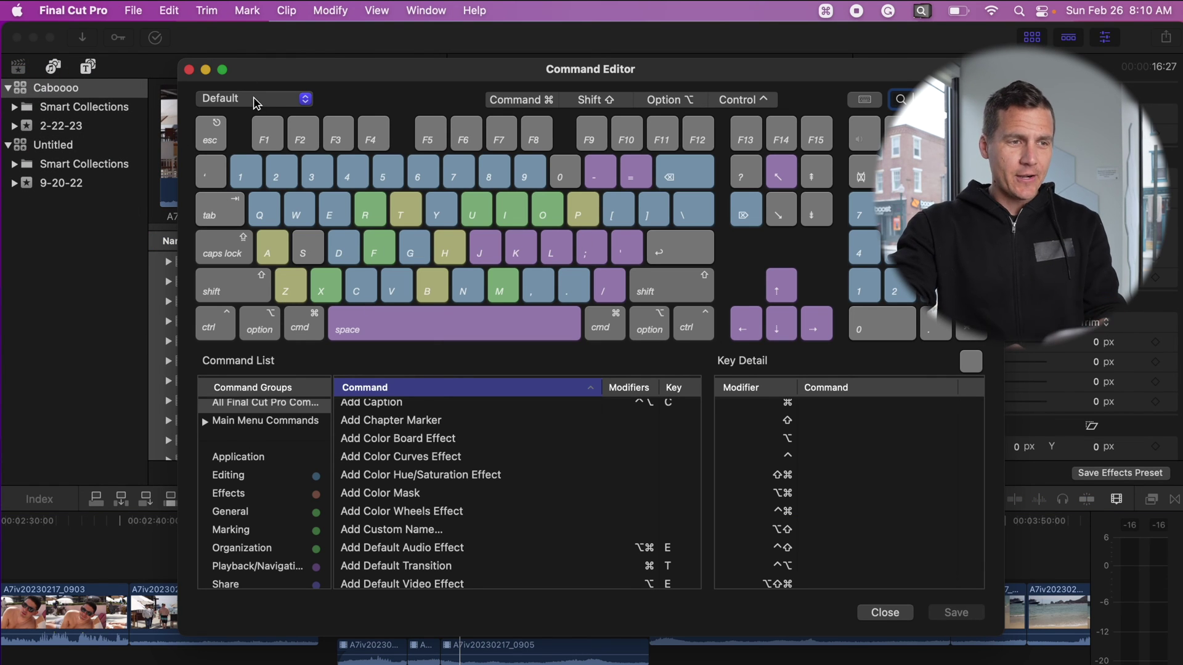
Duplicate the Default command set and name the copy Speed Editing.
click(226, 100)
scroll(243, 95, up, 2)
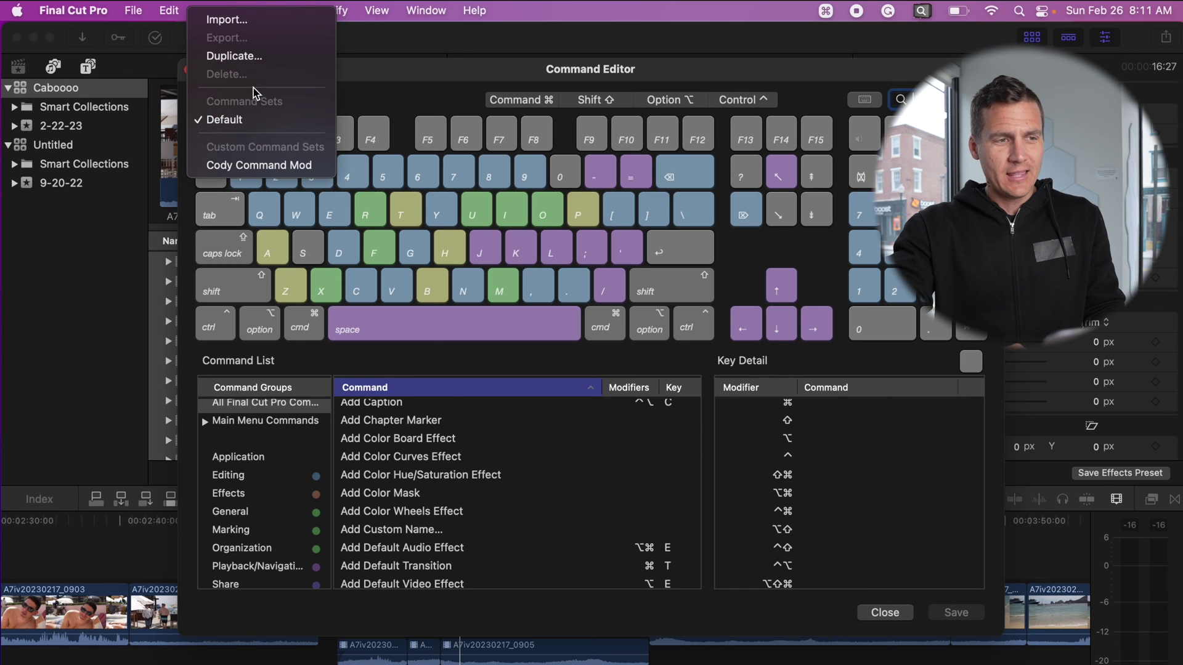
click(235, 56)
text(Speed Editing)
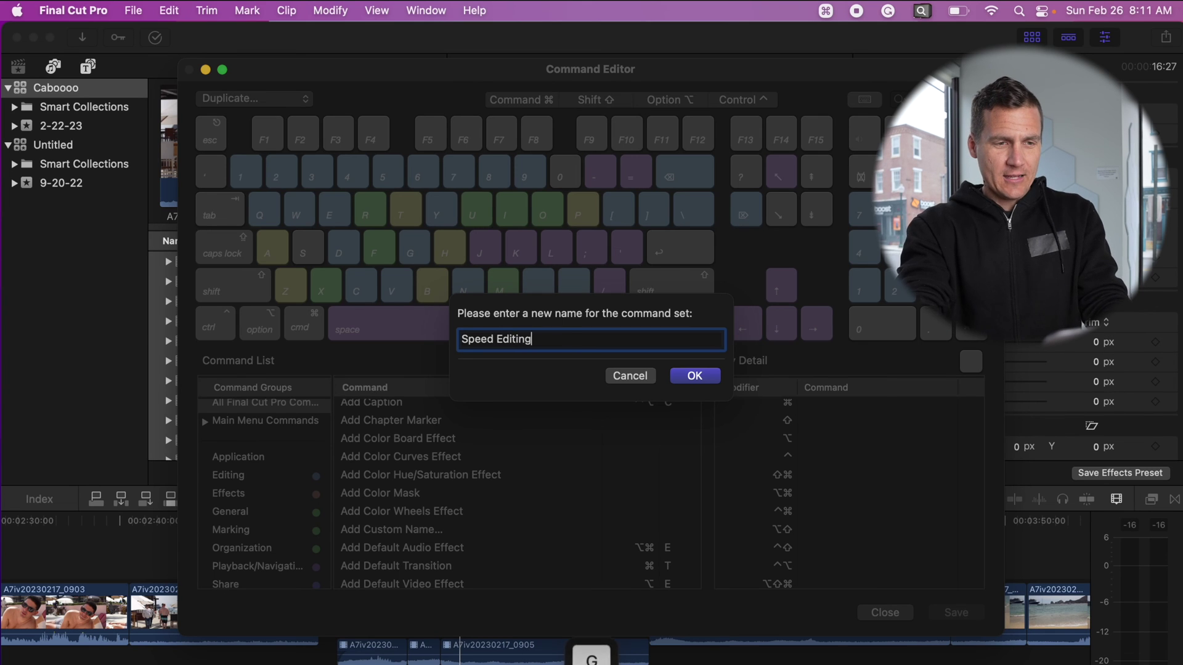
click(696, 376)
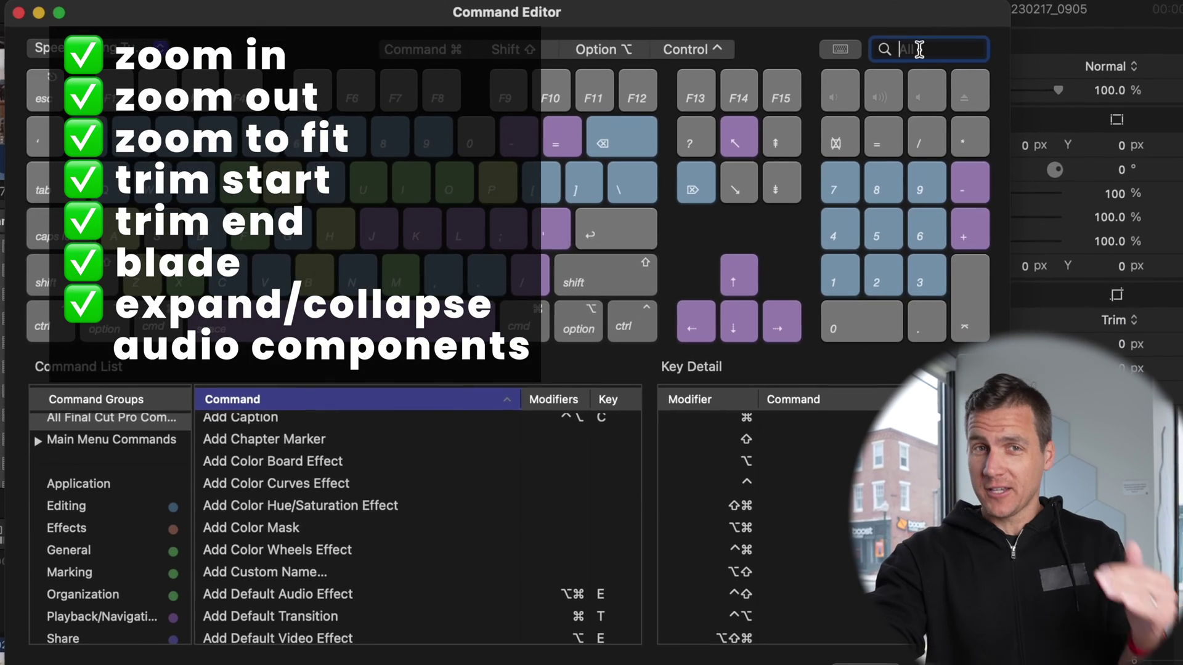
Search 'zoom' and map Zoom In to the = key with no modifier.
text(zoom)
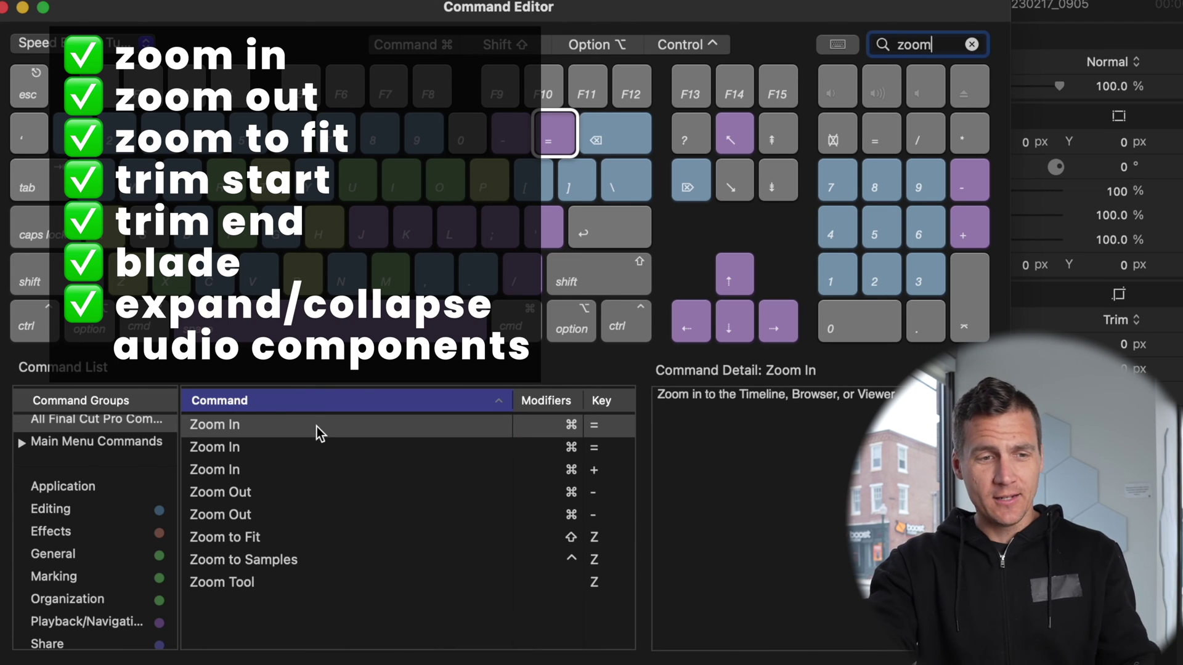
click(222, 431)
click(557, 138)
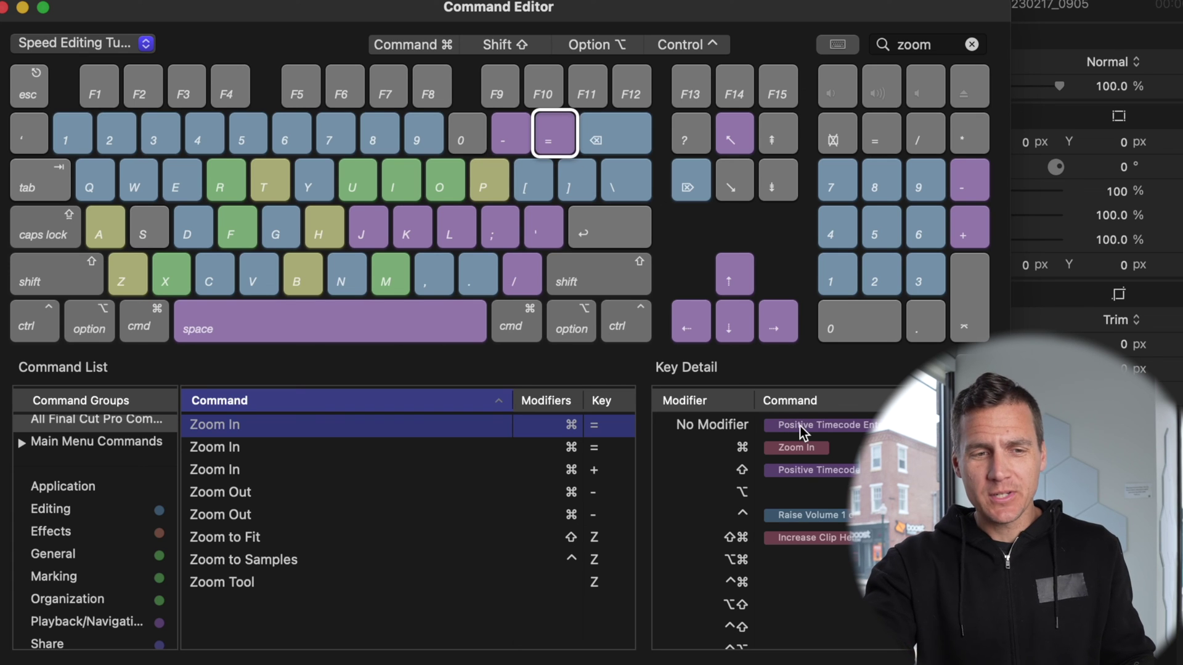
drag(262, 429, 848, 423)
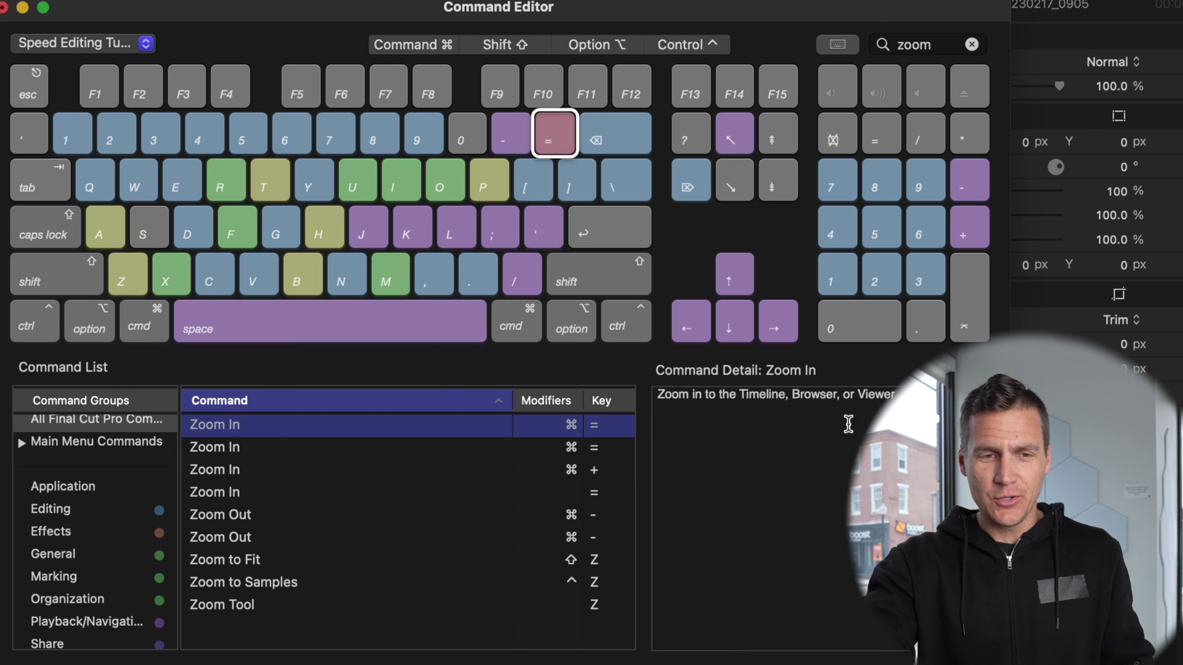
click(545, 144)
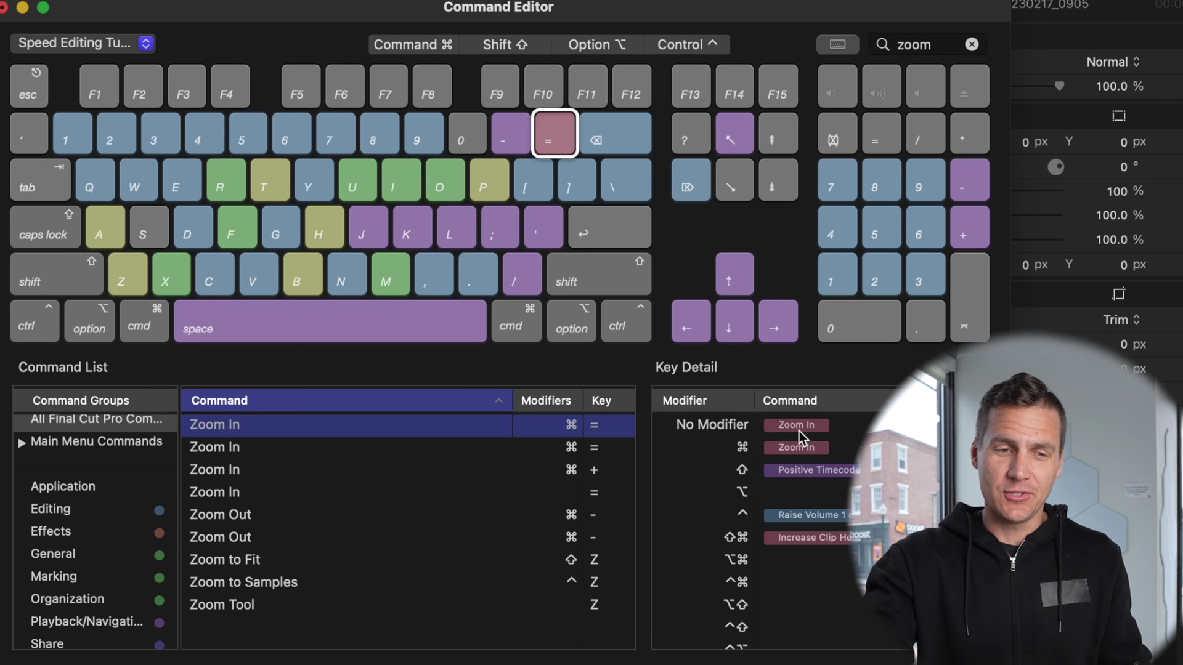
Map Zoom Out to the - key and Zoom to Fit to C, both without modifiers.
click(245, 516)
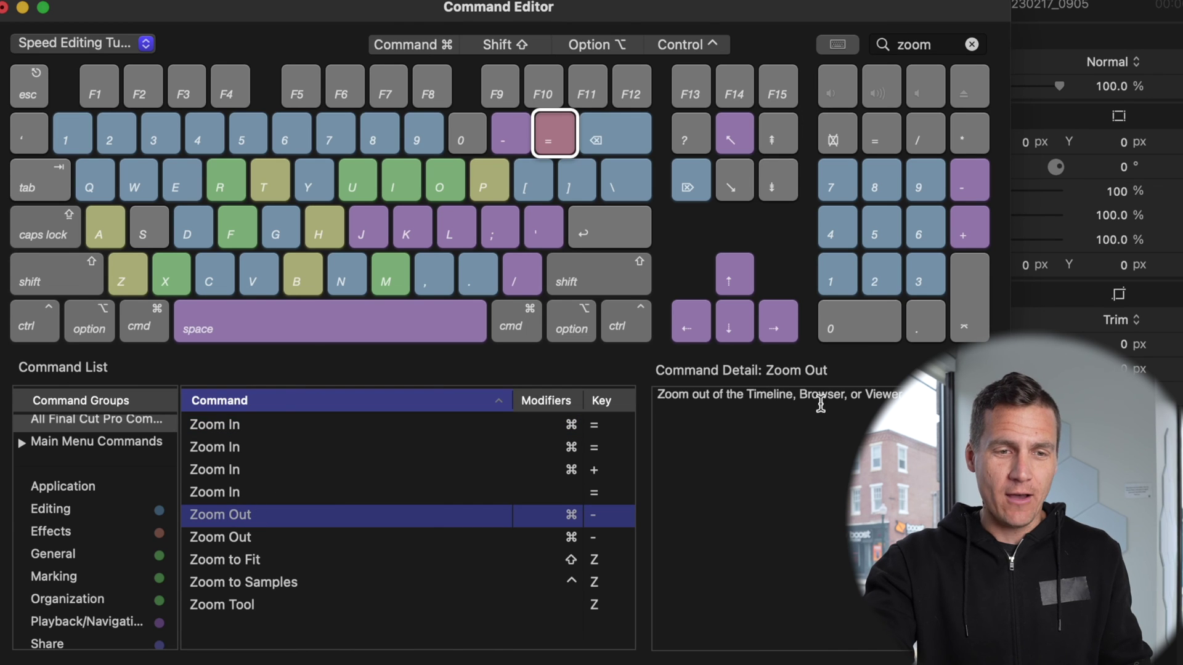
click(504, 146)
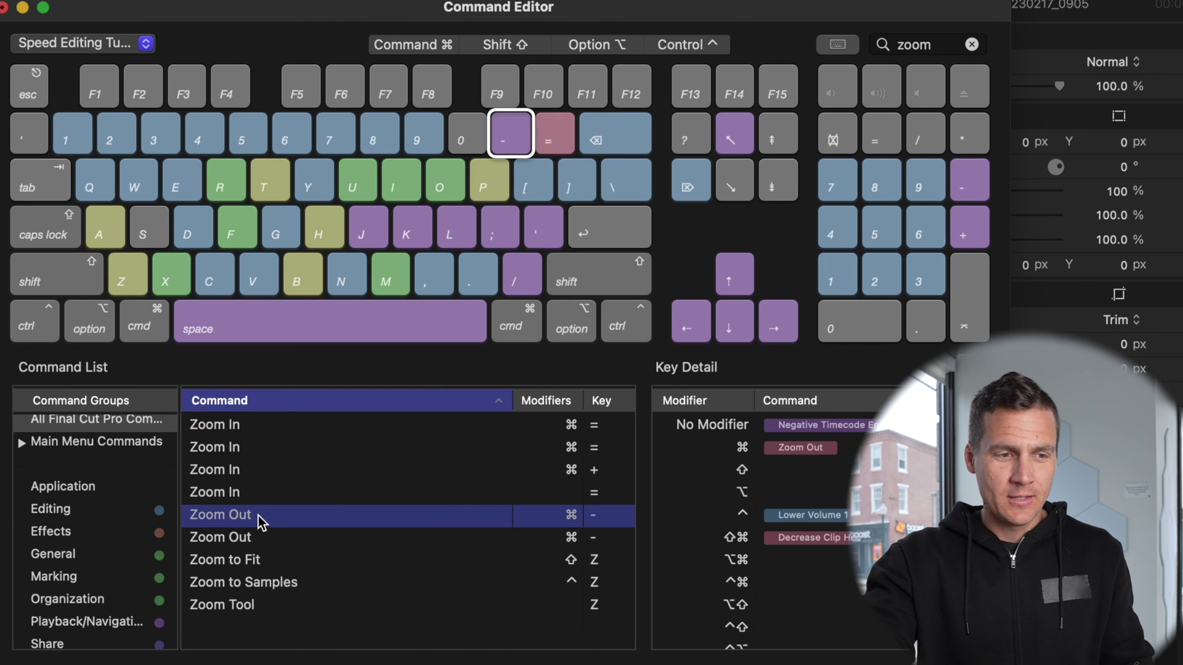
drag(258, 520, 854, 425)
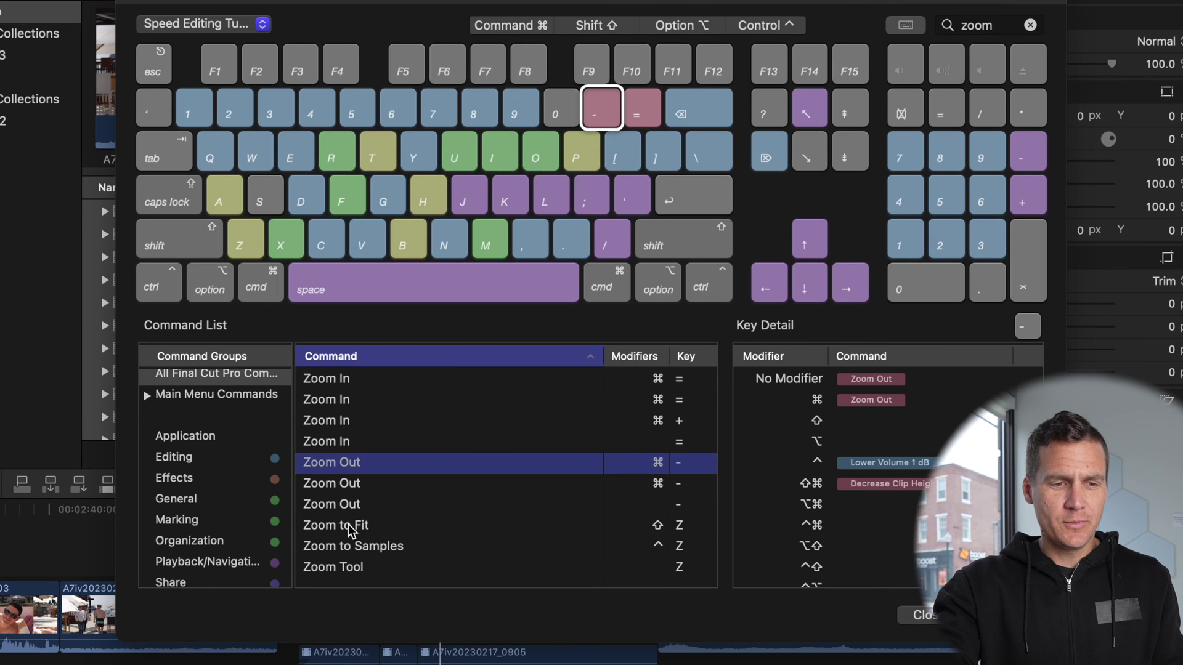
click(239, 582)
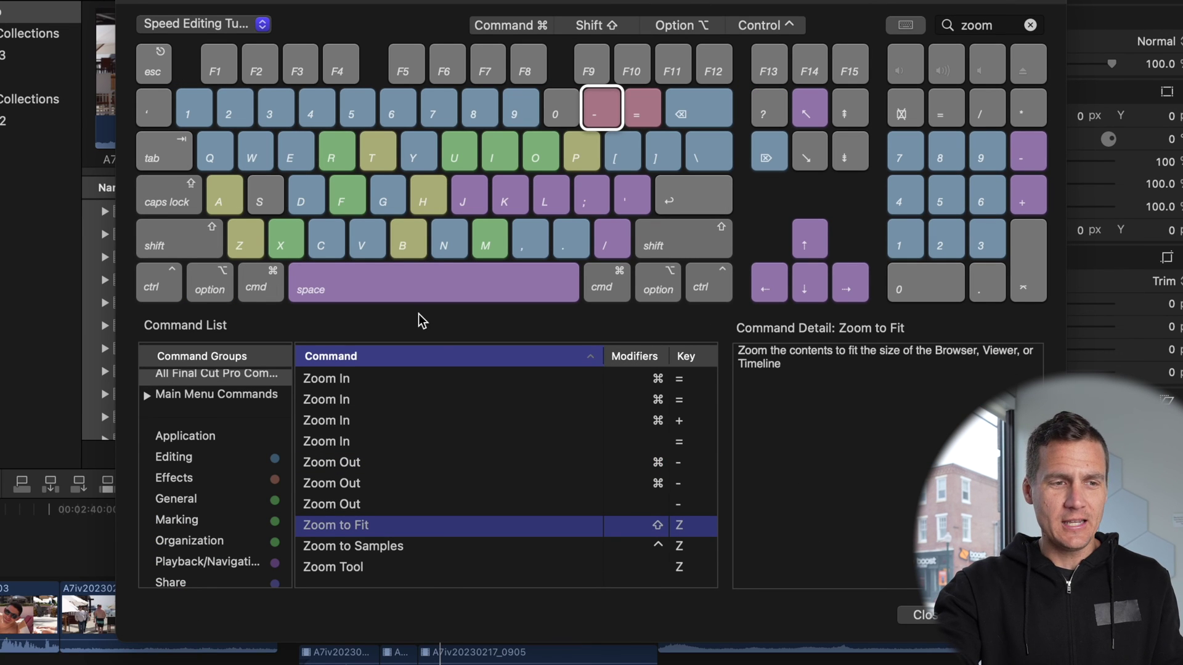
click(327, 250)
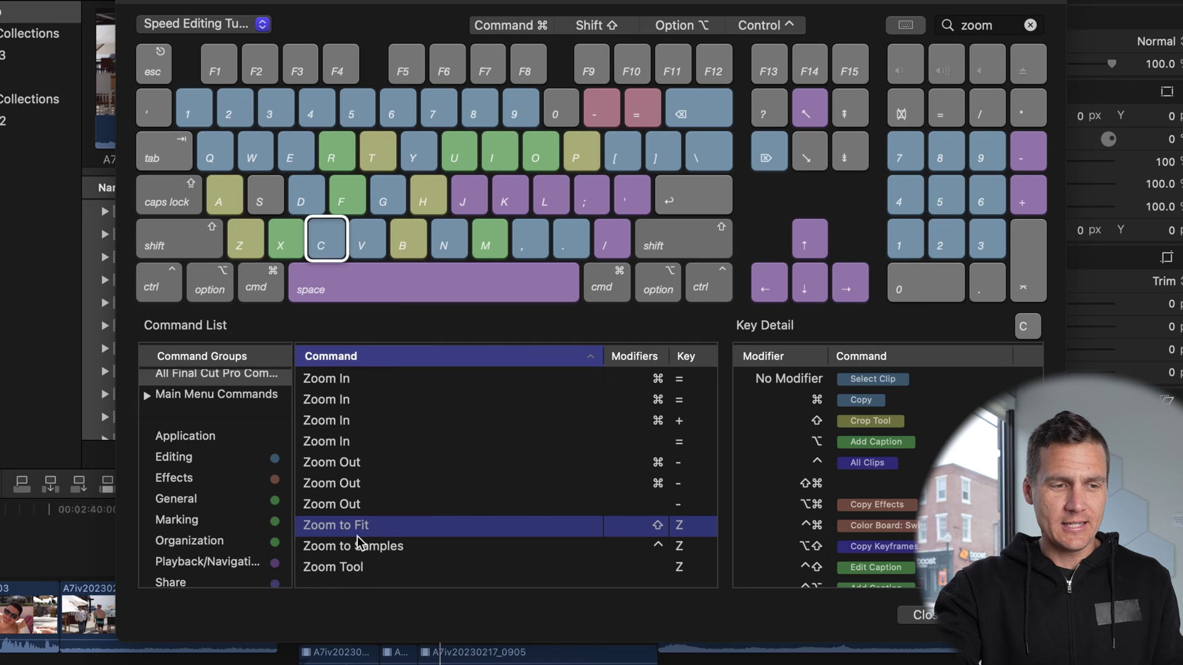
drag(348, 531, 900, 378)
click(325, 235)
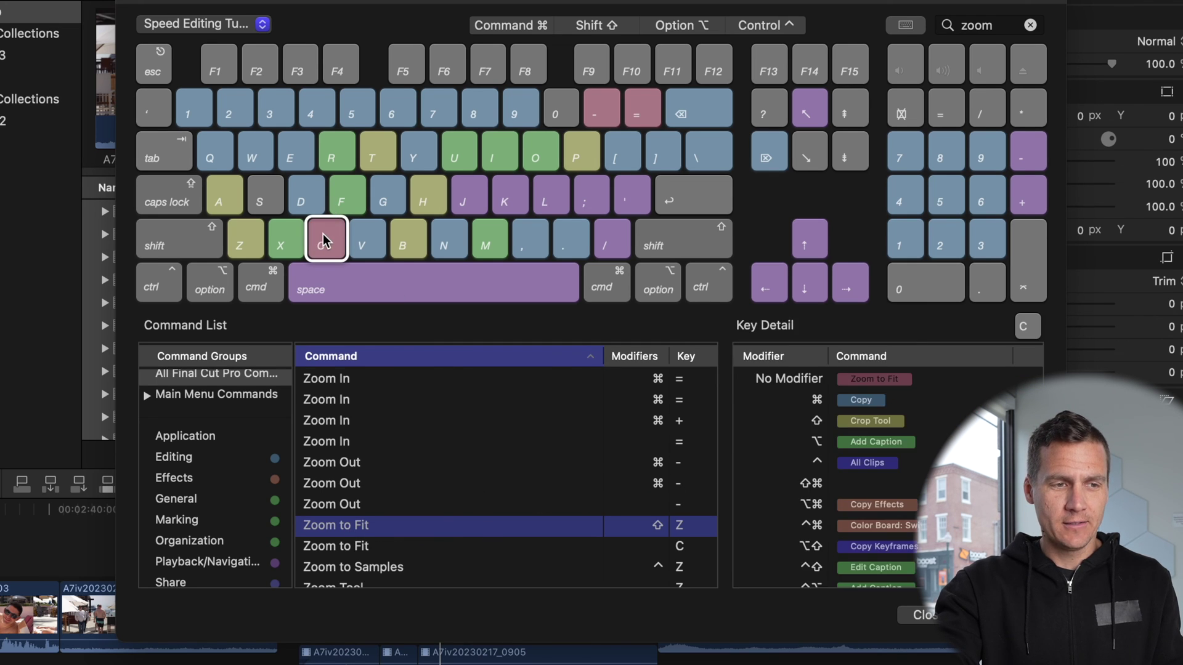
Assign Trim Start to [ and Trim End to ], both with no modifier.
text(trim star)
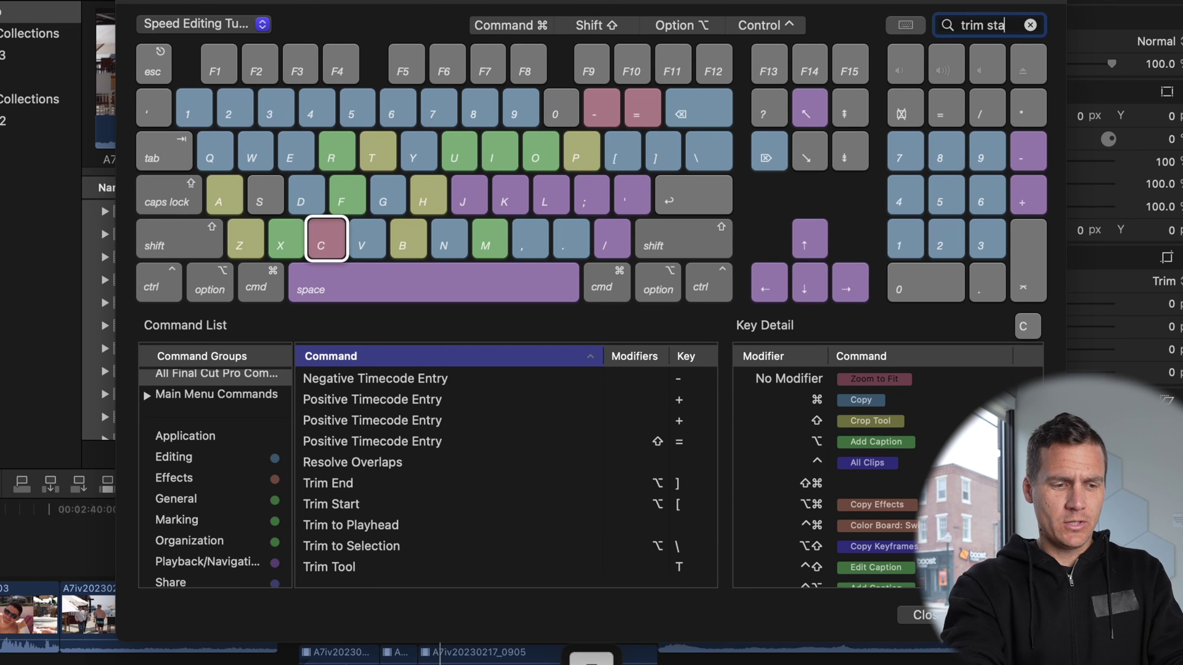
click(624, 156)
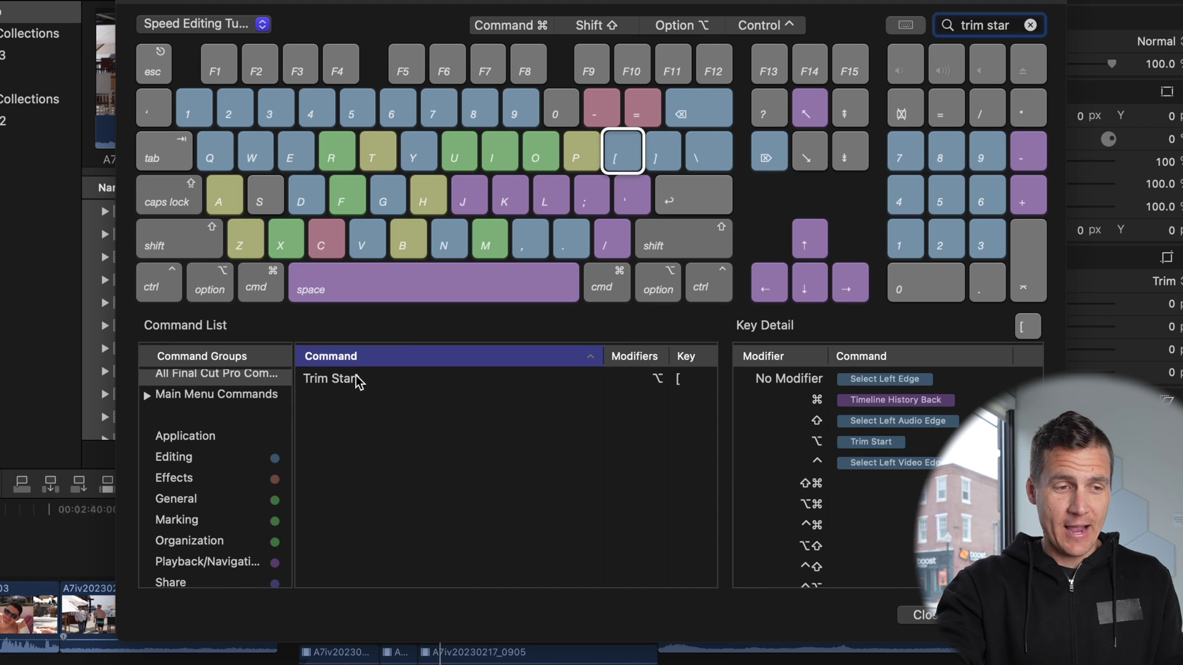
drag(357, 381, 882, 381)
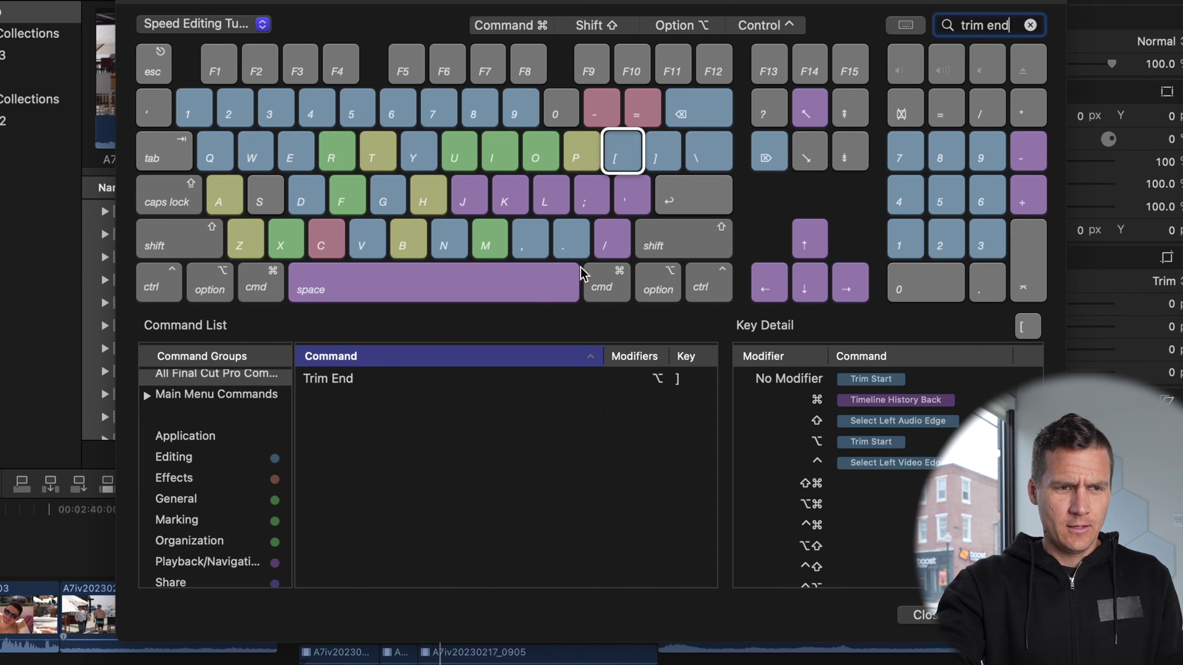
click(664, 166)
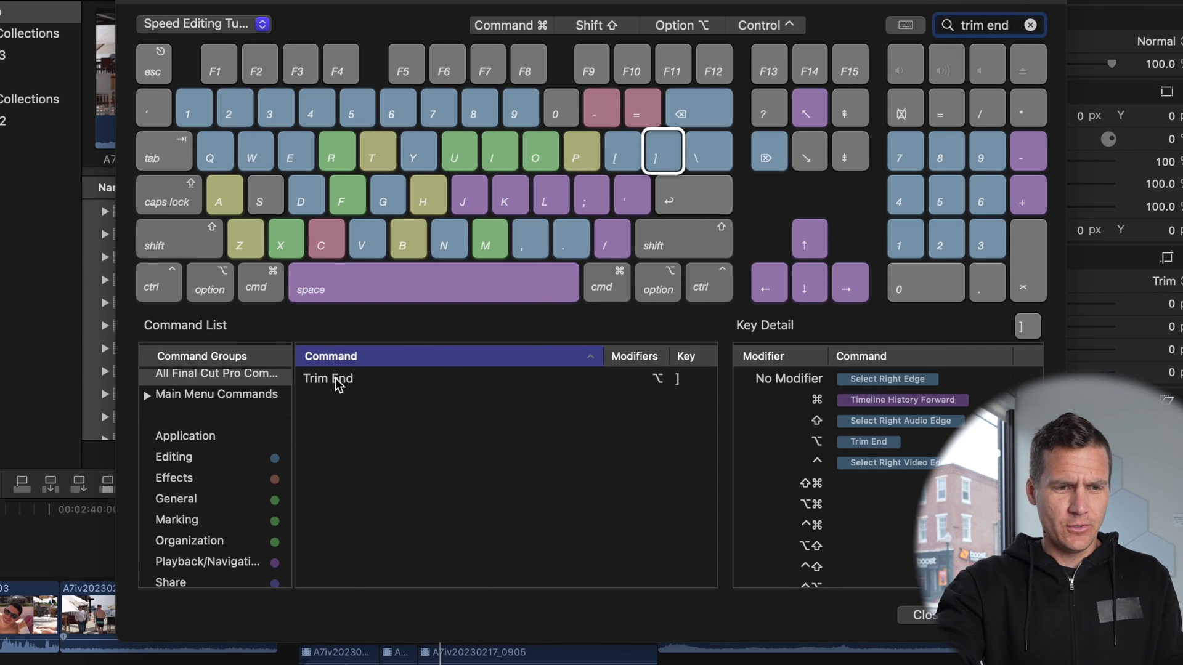
drag(338, 383, 899, 383)
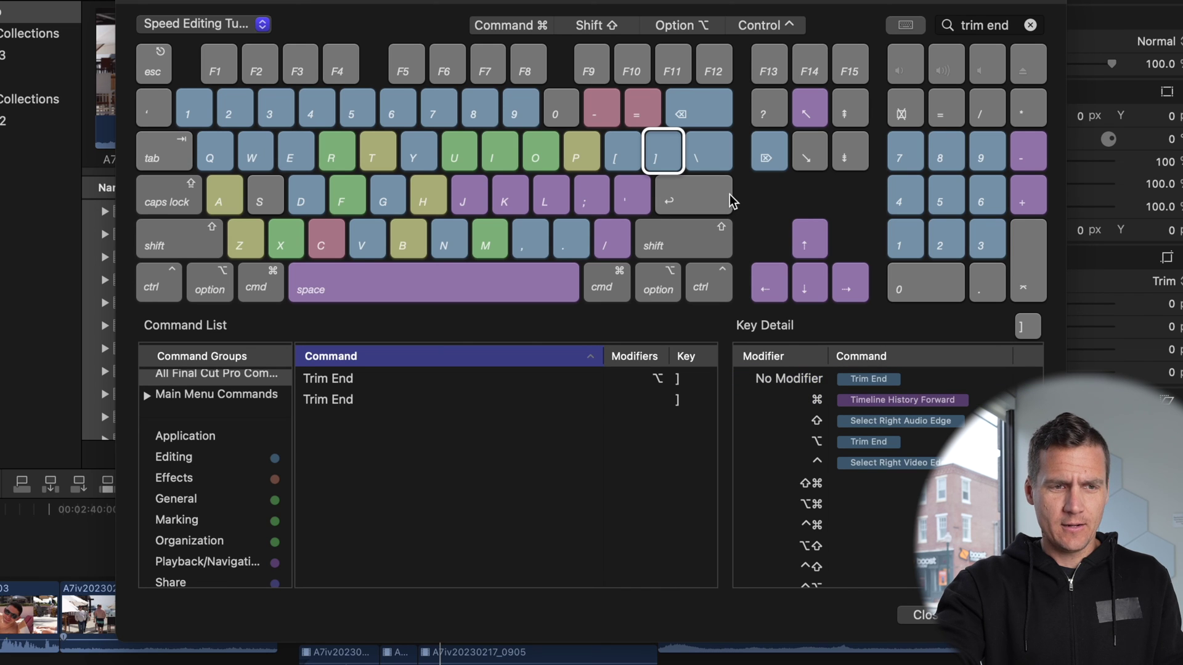
Put Blade on plain B, Blade Tool on Control-B and Blade All on Command-B.
click(407, 245)
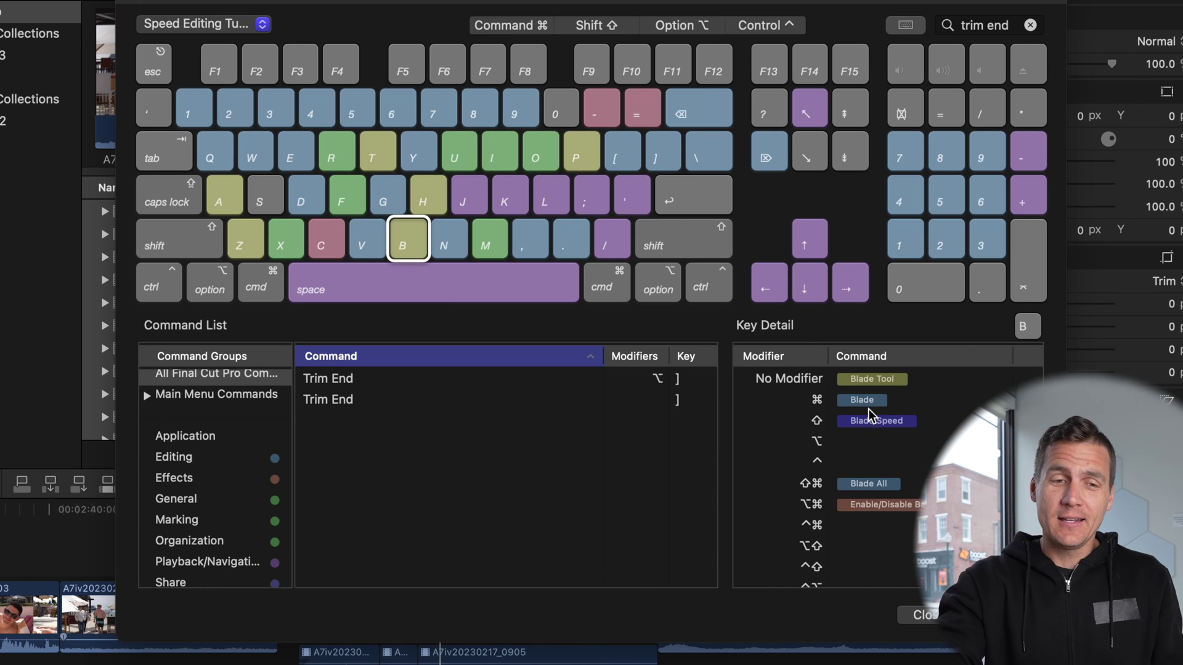
drag(875, 377, 875, 460)
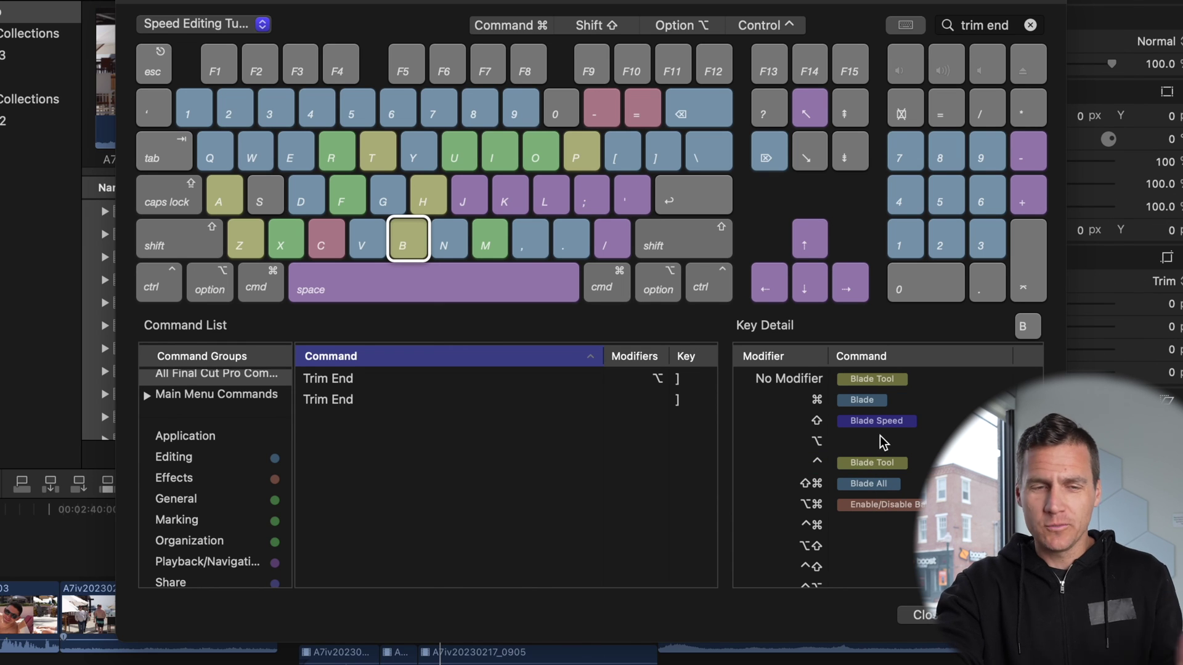
drag(862, 402, 862, 384)
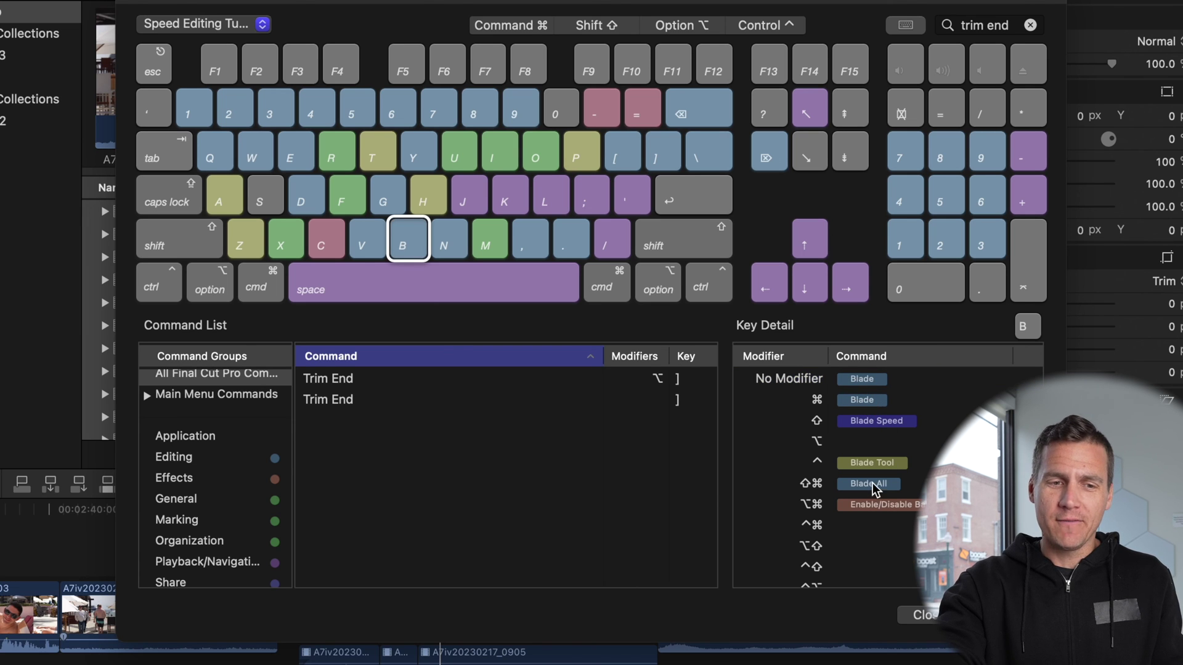
drag(872, 483, 873, 401)
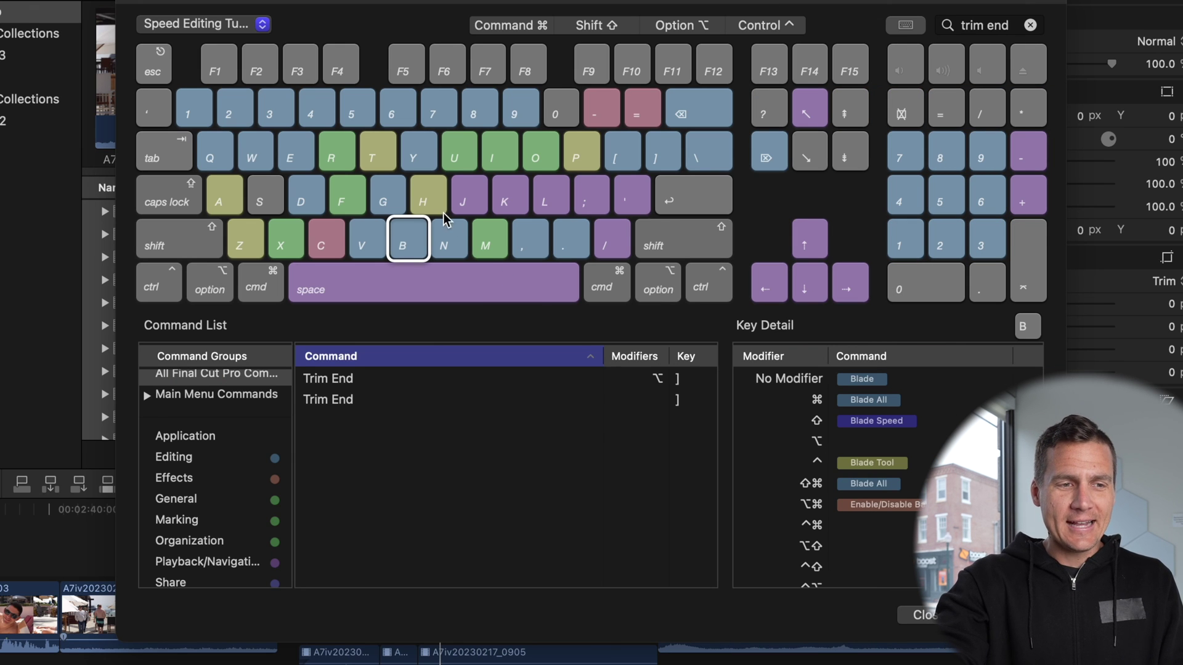
click(423, 202)
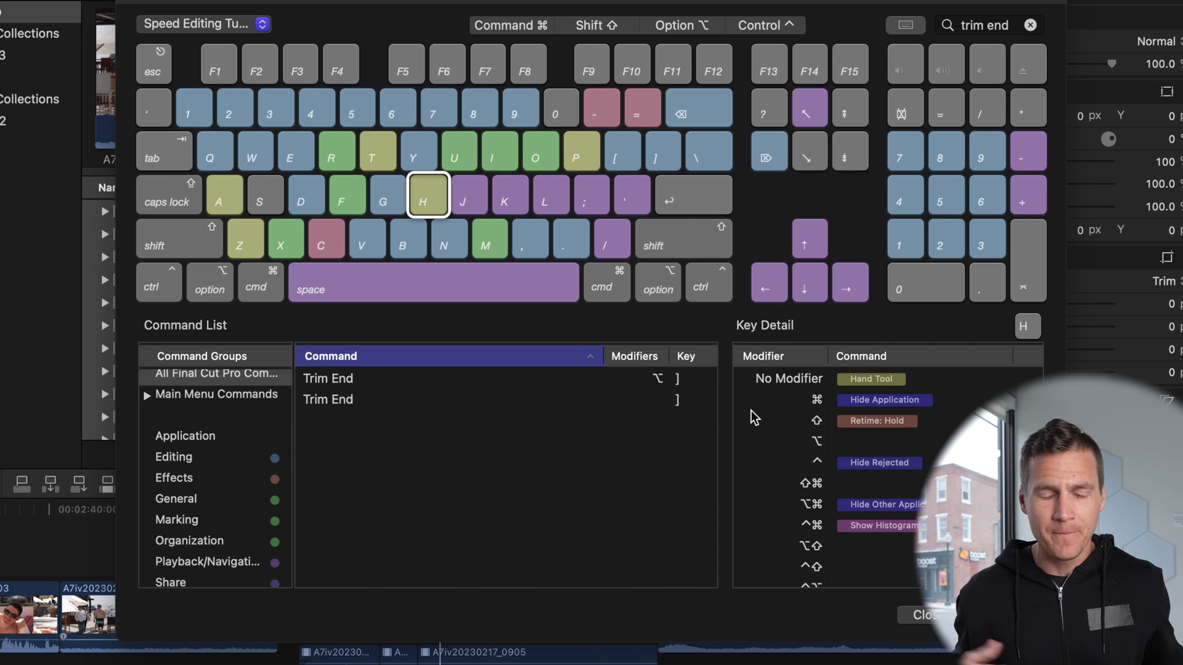
Clear the old search and assign Expand/Collapse Audio Components to plain H.
click(970, 23)
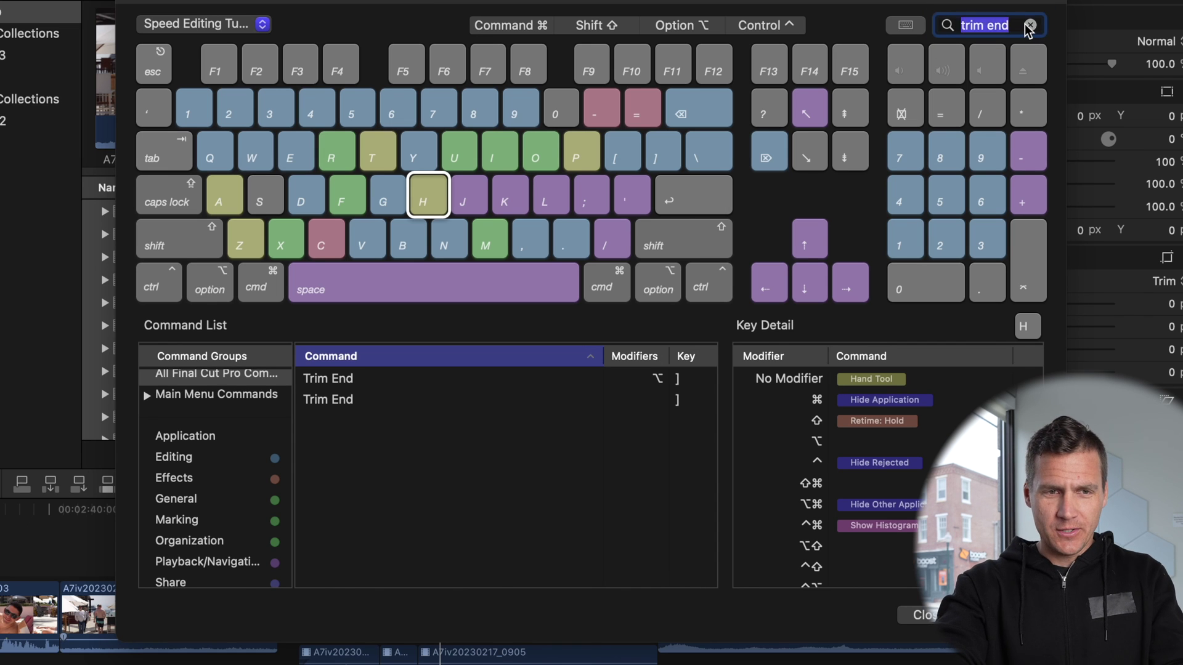
click(1028, 26)
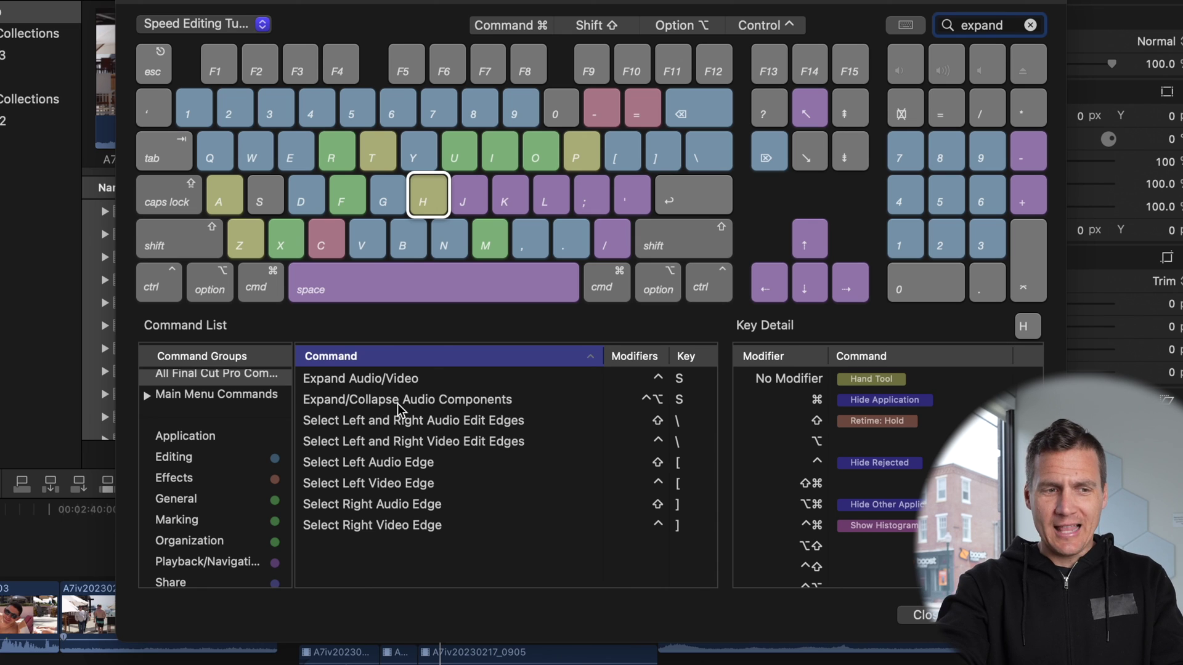
drag(412, 405, 880, 387)
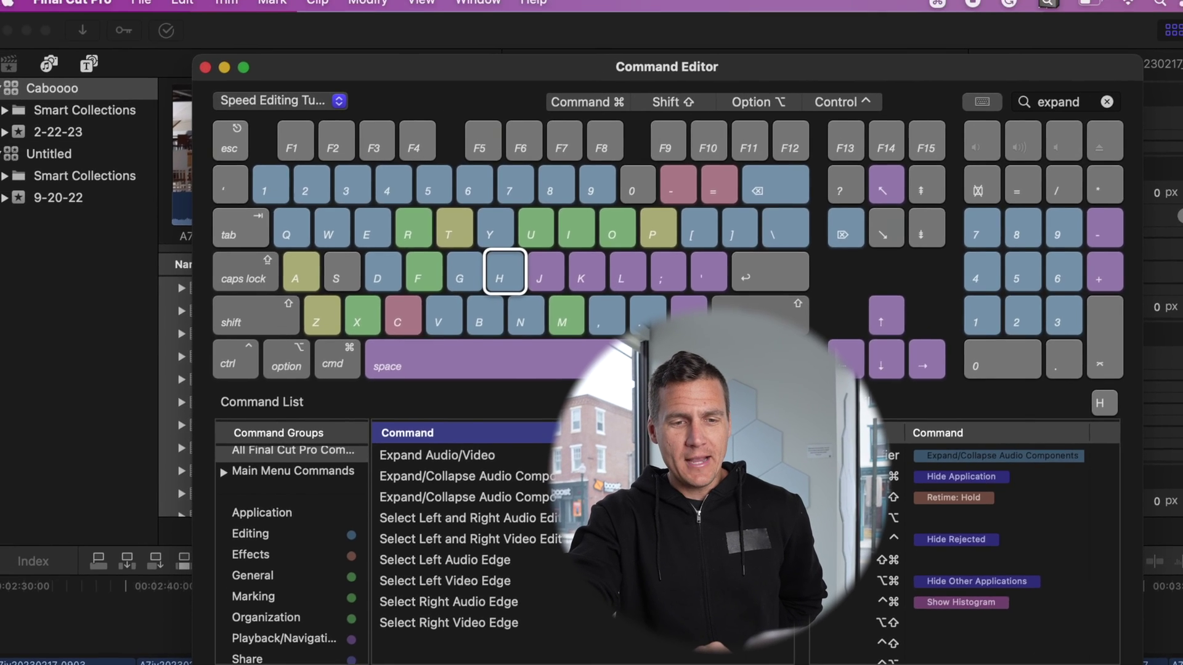
Close the Command Editor and make Speed Editing Tutorial the active command set.
click(947, 633)
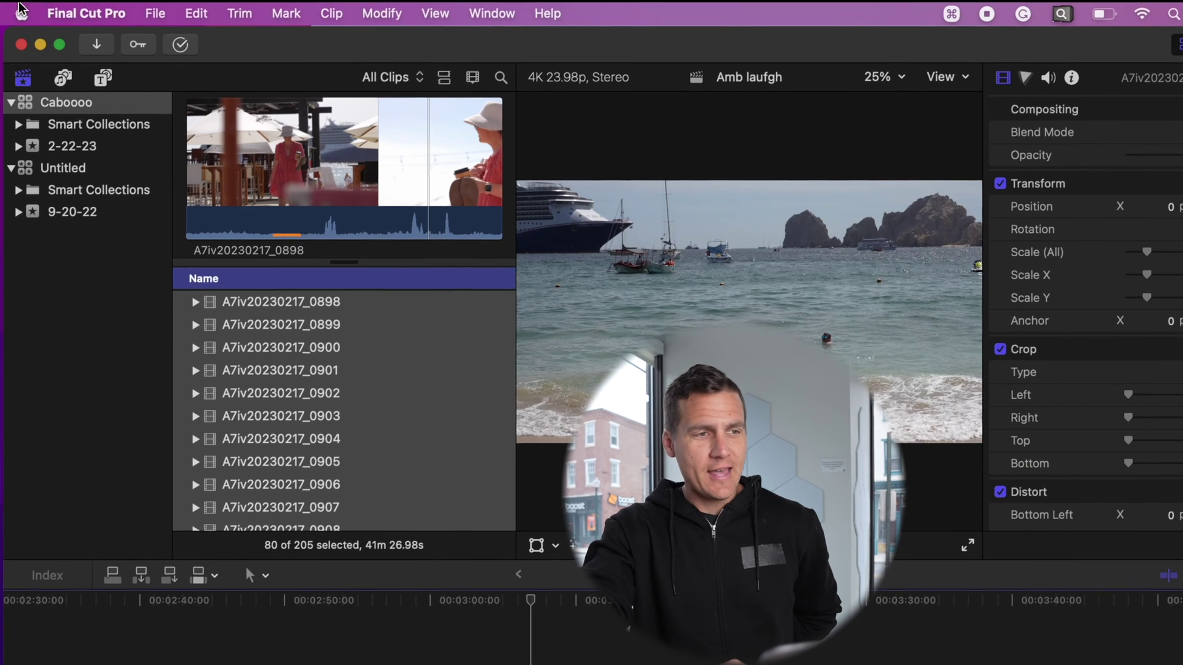
click(86, 13)
mouse_move(115, 96)
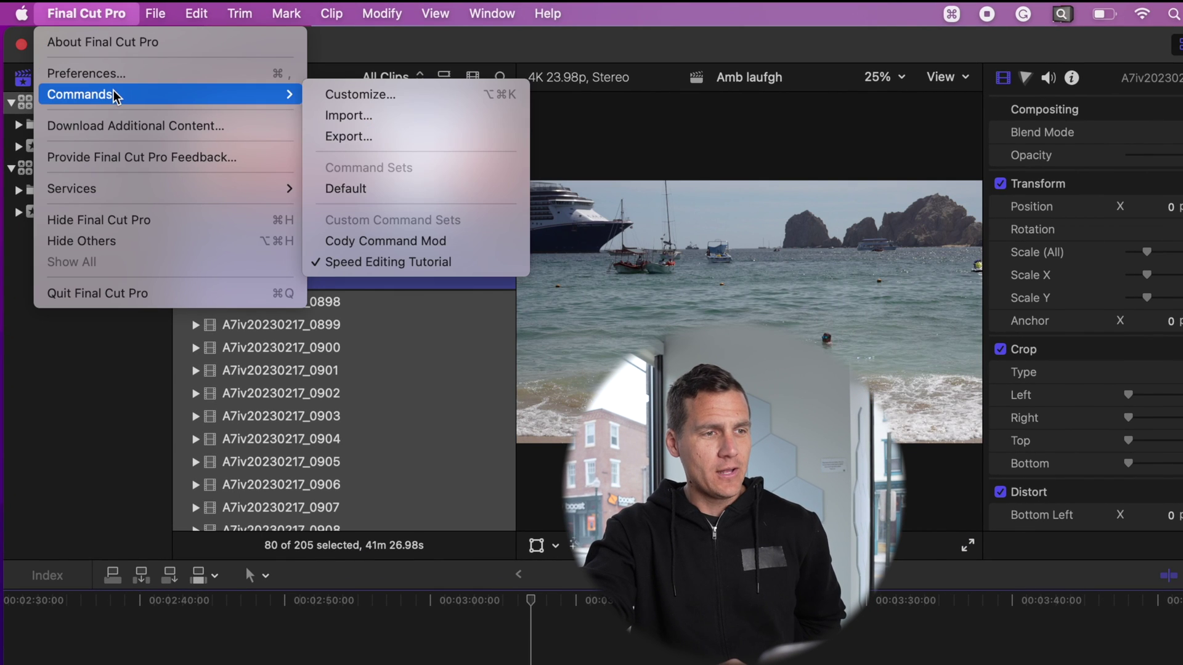
click(372, 263)
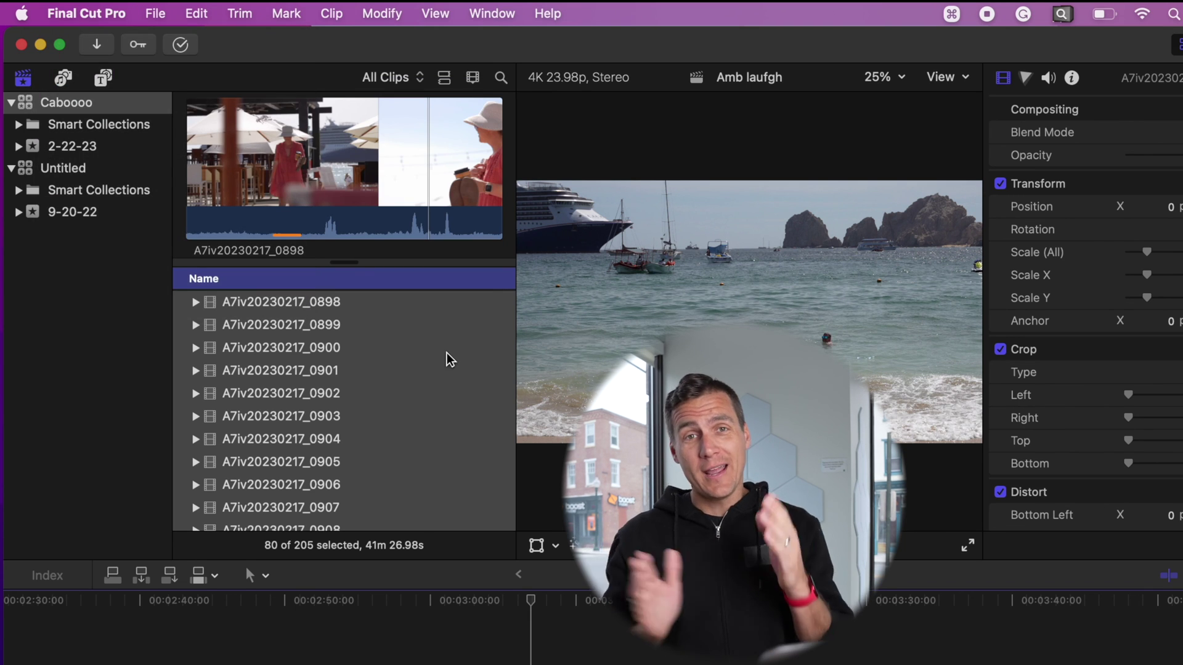